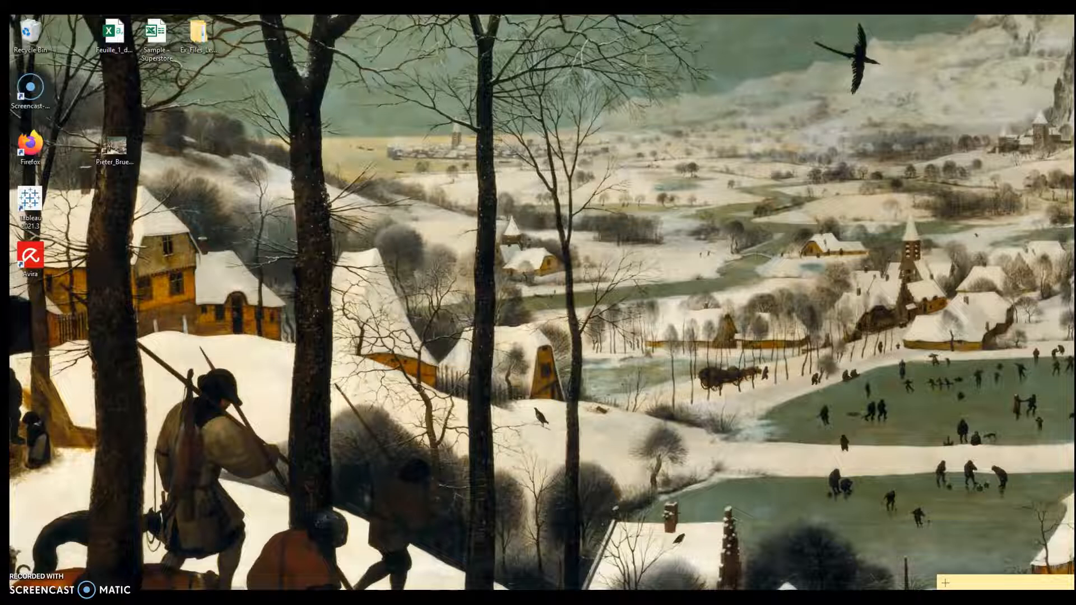
Step: Open the Sample - Superstore workbook, examine the Country, City, State and Postal Code columns on the Orders sheet, and close it
{"action": "double_click", "coordinate": [150, 38]}
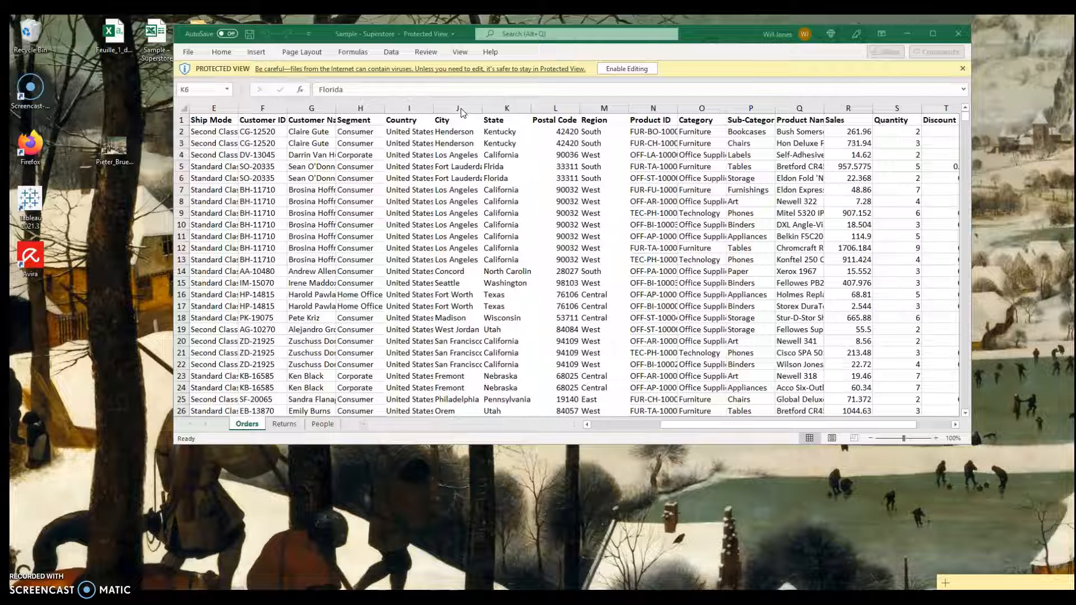
{"action": "left_click", "coordinate": [407, 108]}
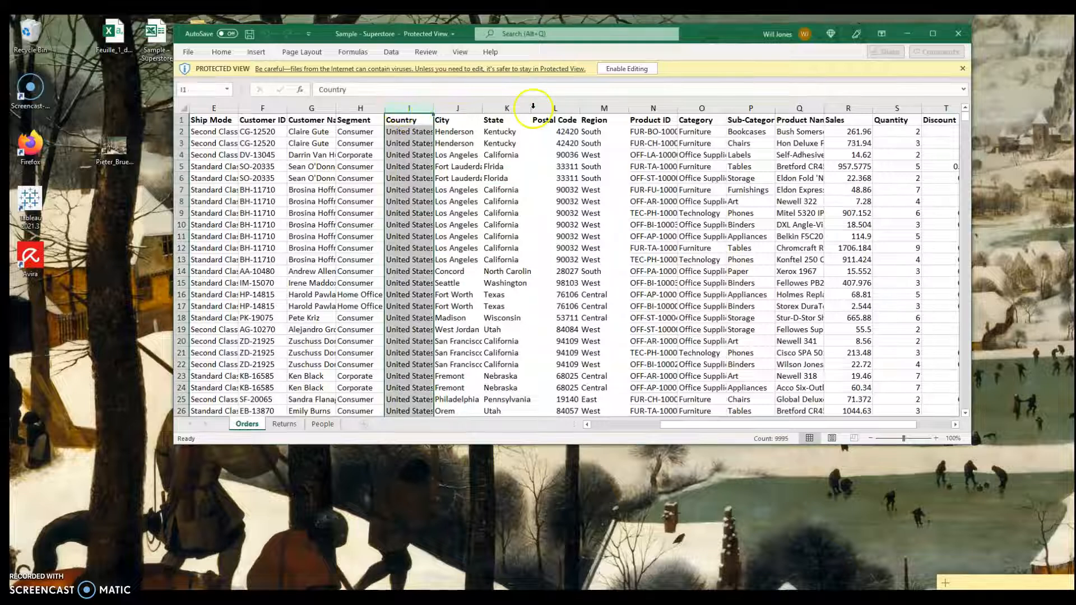
{"action": "left_click", "coordinate": [454, 108]}
{"action": "left_click", "coordinate": [505, 108]}
{"action": "left_click", "coordinate": [552, 108]}
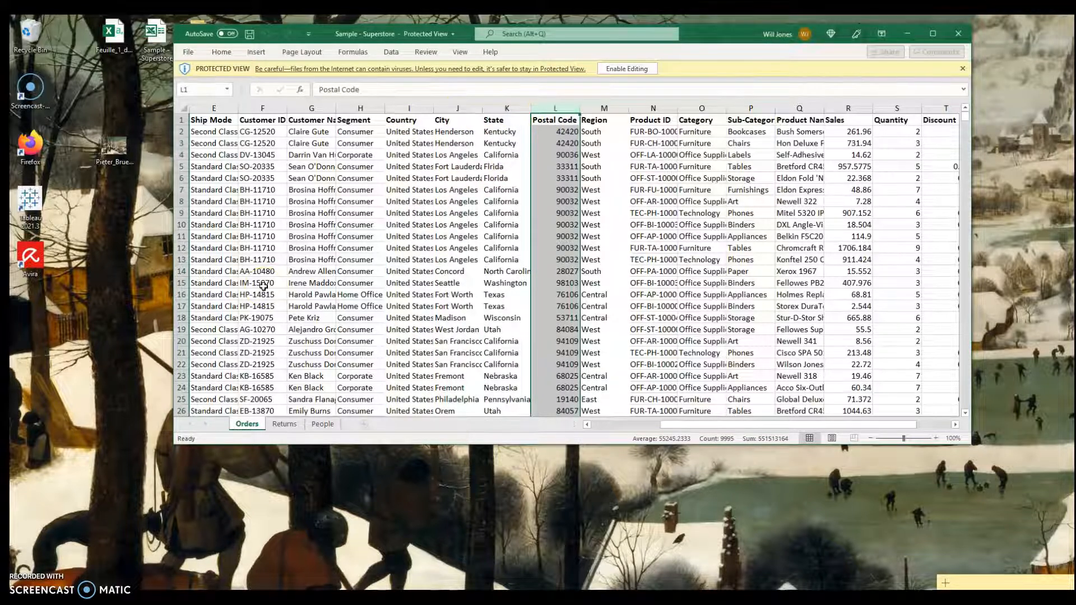
{"action": "left_click", "coordinate": [162, 521]}
{"action": "left_click", "coordinate": [958, 33]}
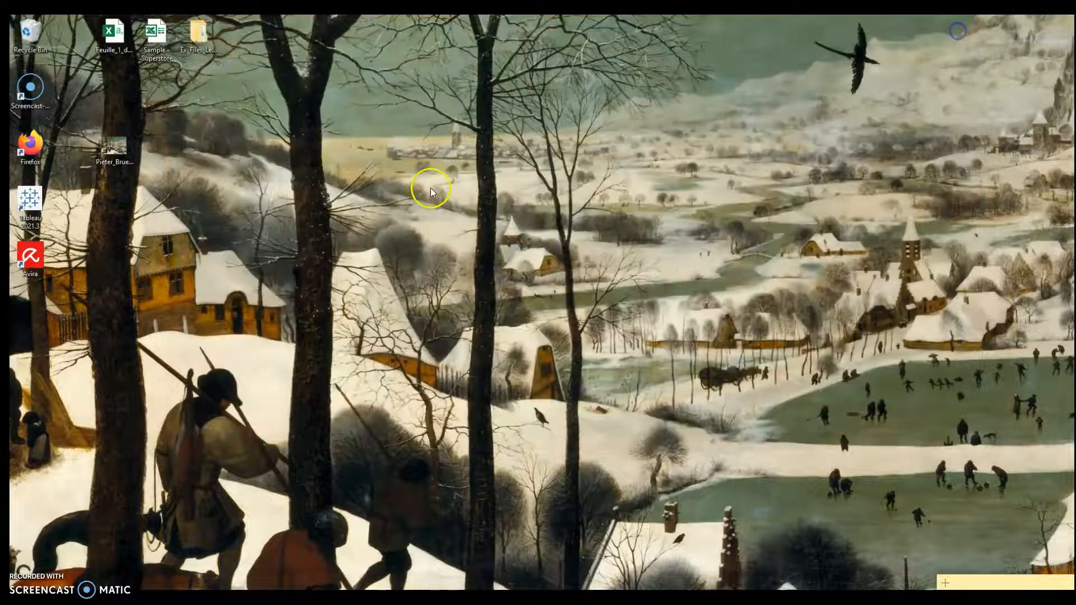
Step: Launch Tableau and connect to the Sample - Superstore Excel workbook stored on the Desktop
{"action": "double_click", "coordinate": [13, 206]}
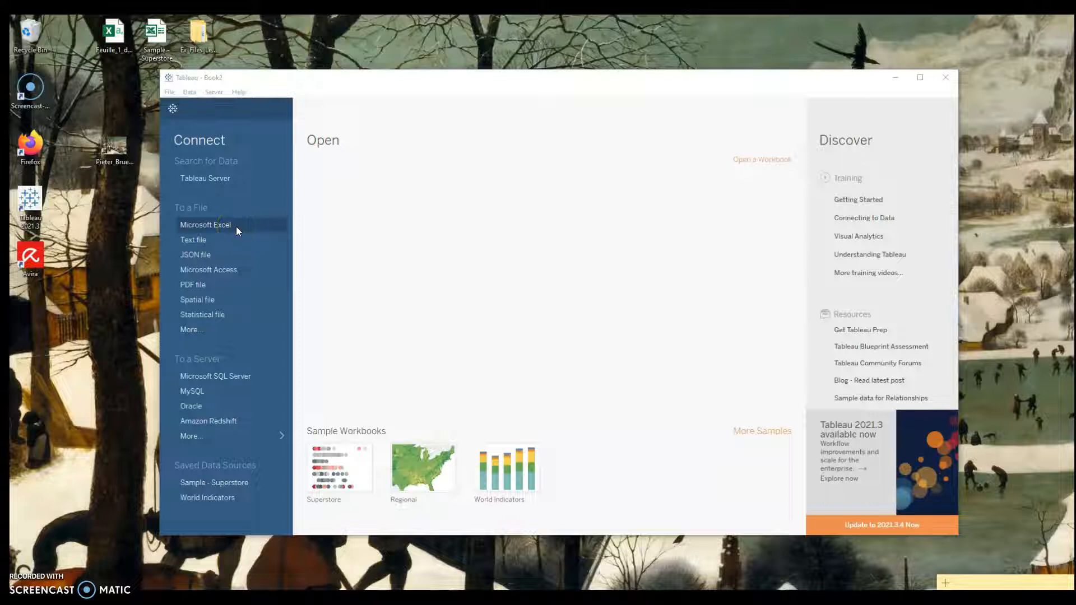
{"action": "left_click", "coordinate": [237, 227]}
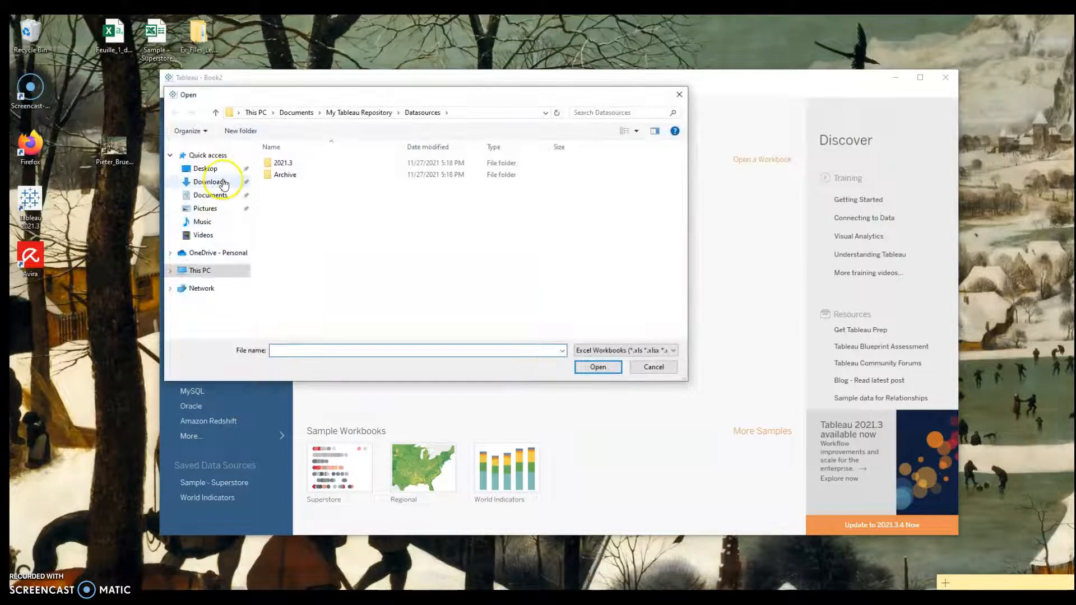
{"action": "left_click", "coordinate": [223, 171]}
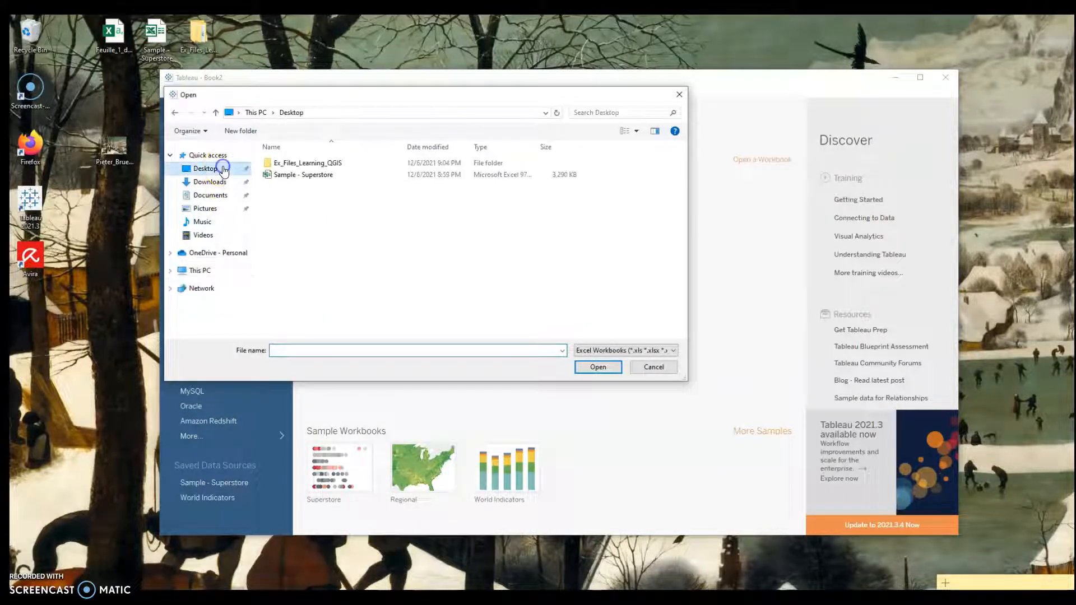
{"action": "double_click", "coordinate": [284, 175]}
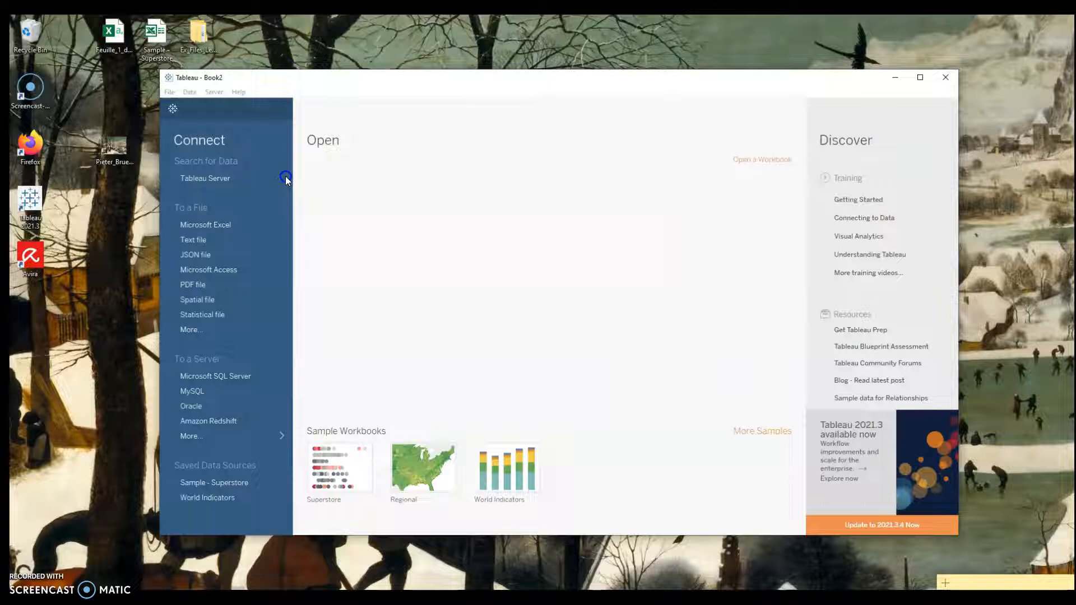
Step: Add the Orders sheet to the data source canvas and maximize the window
{"action": "left_click_drag", "start_coordinate": [206, 199], "coordinate": [461, 252]}
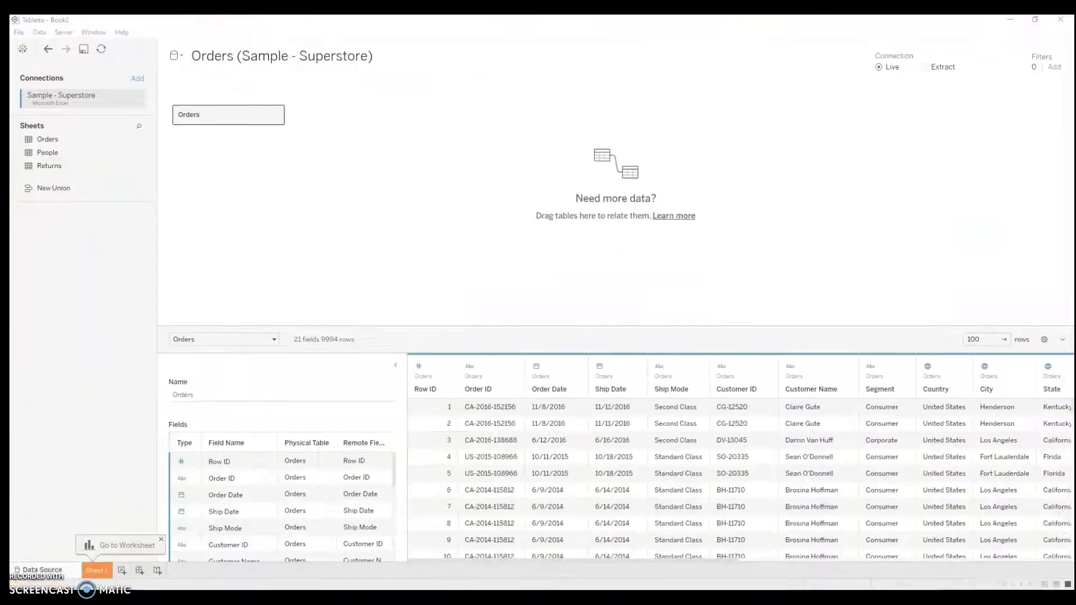
{"action": "left_click", "coordinate": [920, 84]}
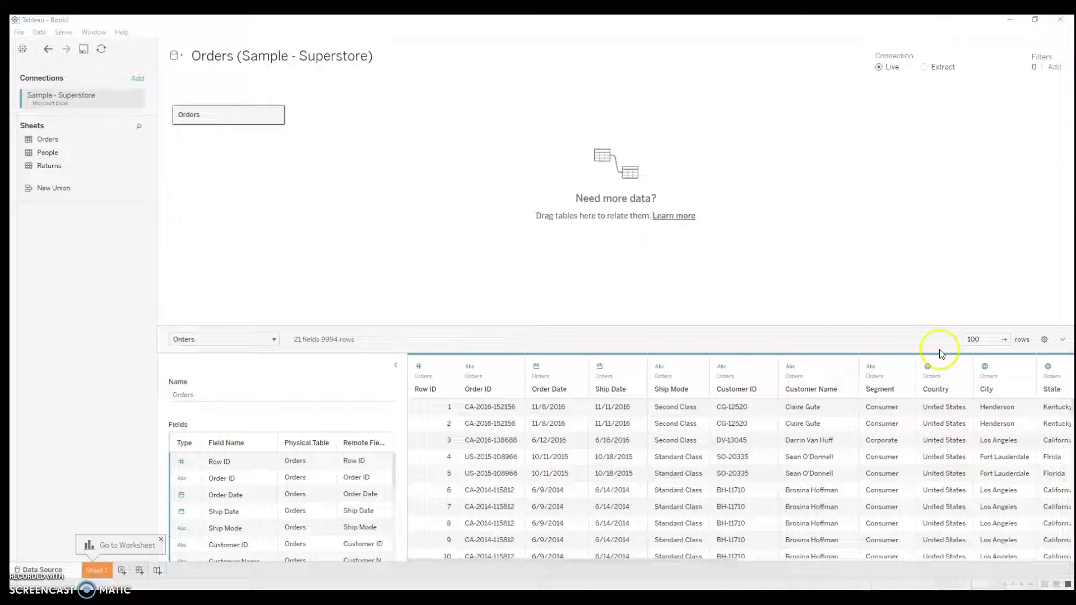
Step: Examine the geographic fields in the Orders data preview and the geographic role options available for the City field
{"action": "left_click", "coordinate": [919, 404]}
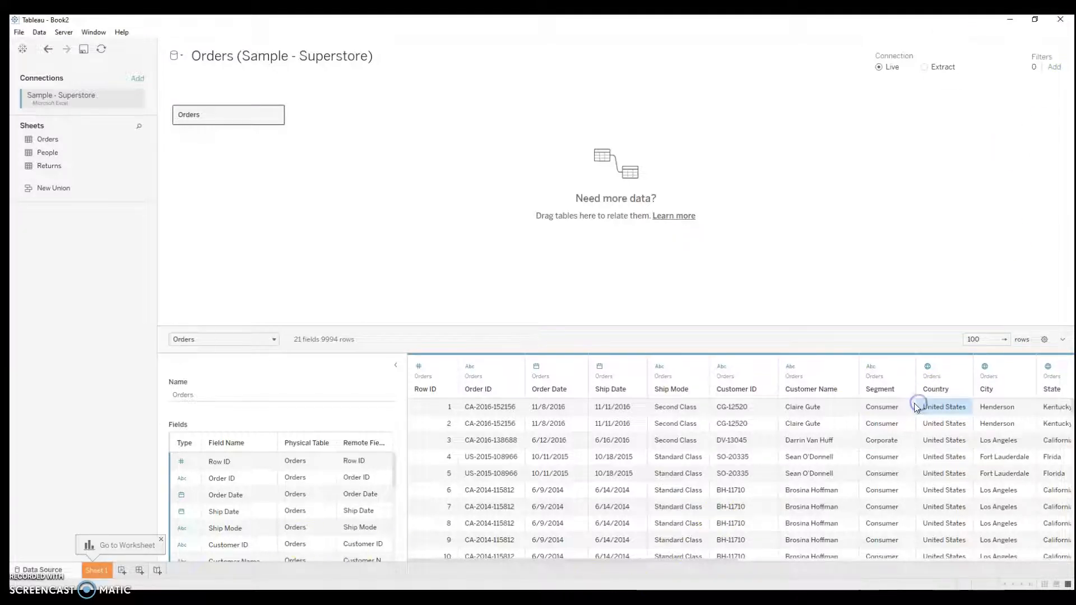
{"action": "key", "text": "Right"}
{"action": "key", "text": "Right"}
{"action": "key", "text": "Right"}
{"action": "key", "text": "Right"}
{"action": "key", "text": "Right"}
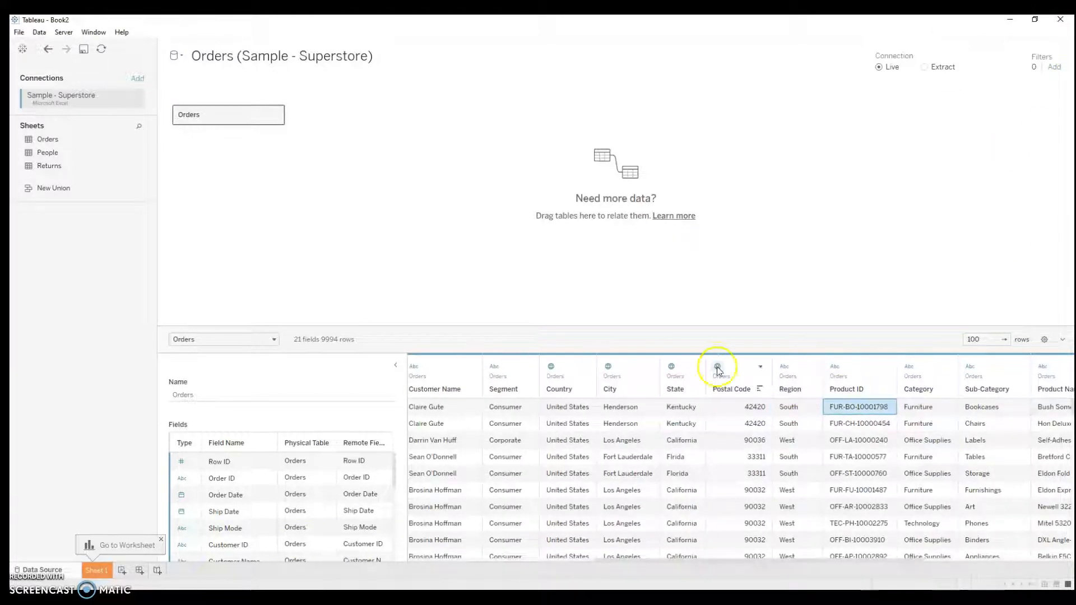
{"action": "left_click", "coordinate": [556, 370]}
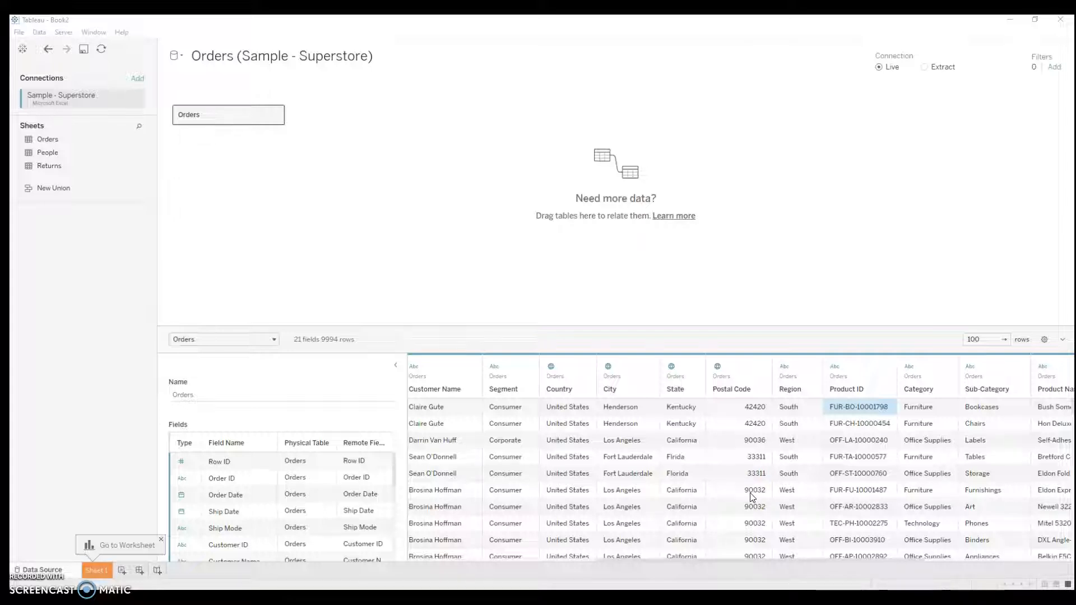
{"action": "left_click", "coordinate": [608, 367]}
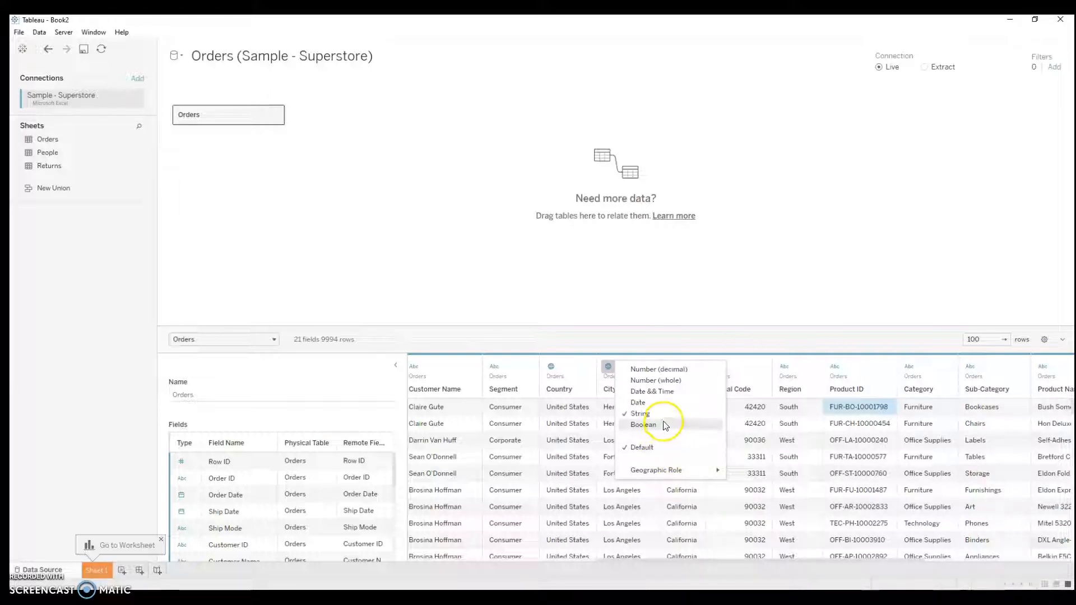
{"action": "mouse_move", "coordinate": [673, 473]}
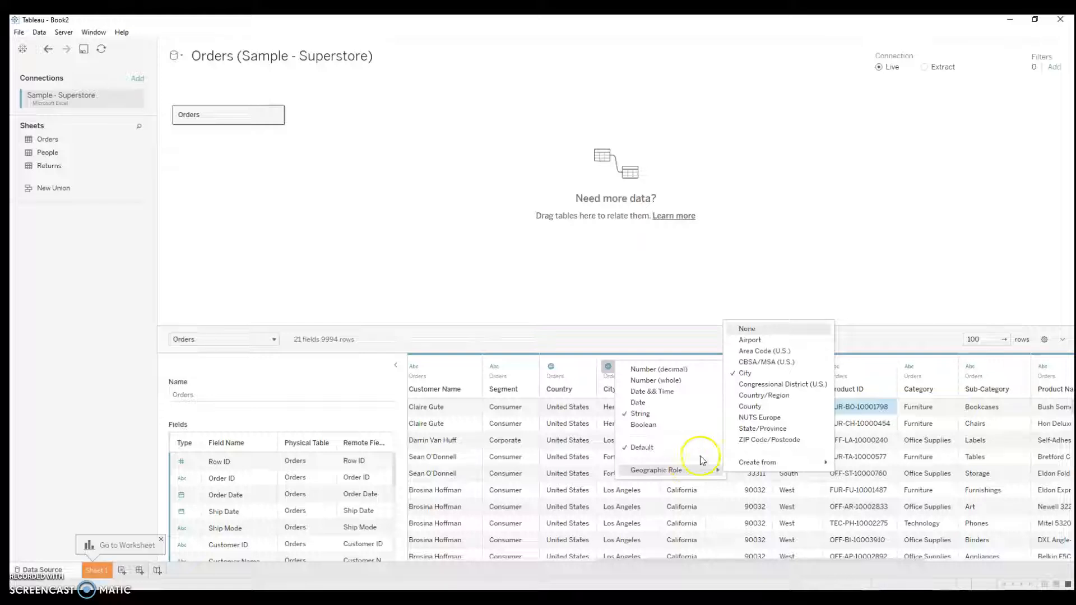
{"action": "left_click", "coordinate": [767, 395]}
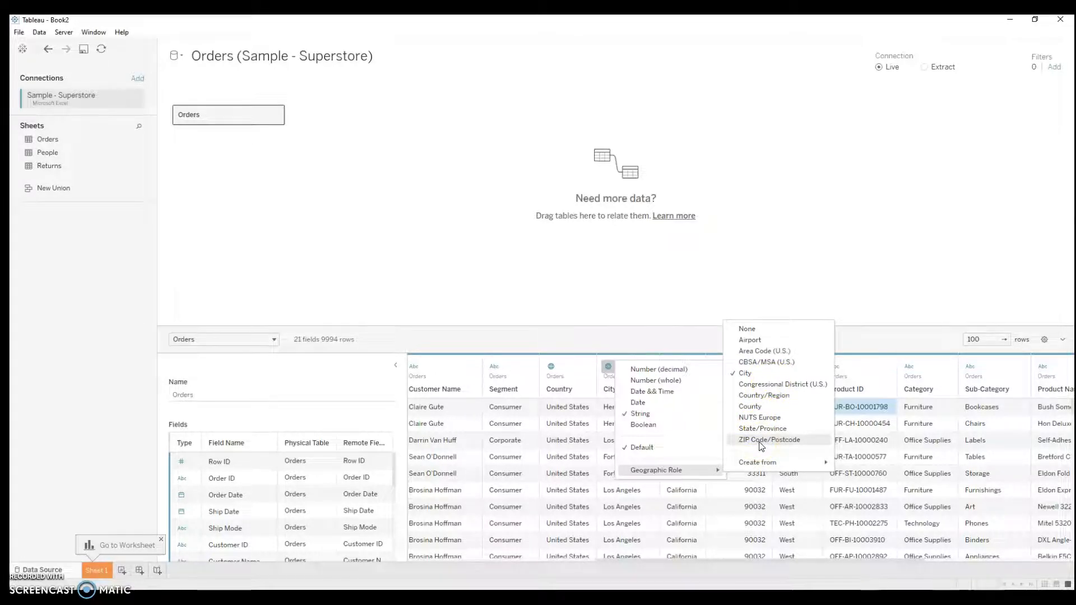
{"action": "left_click", "coordinate": [928, 490]}
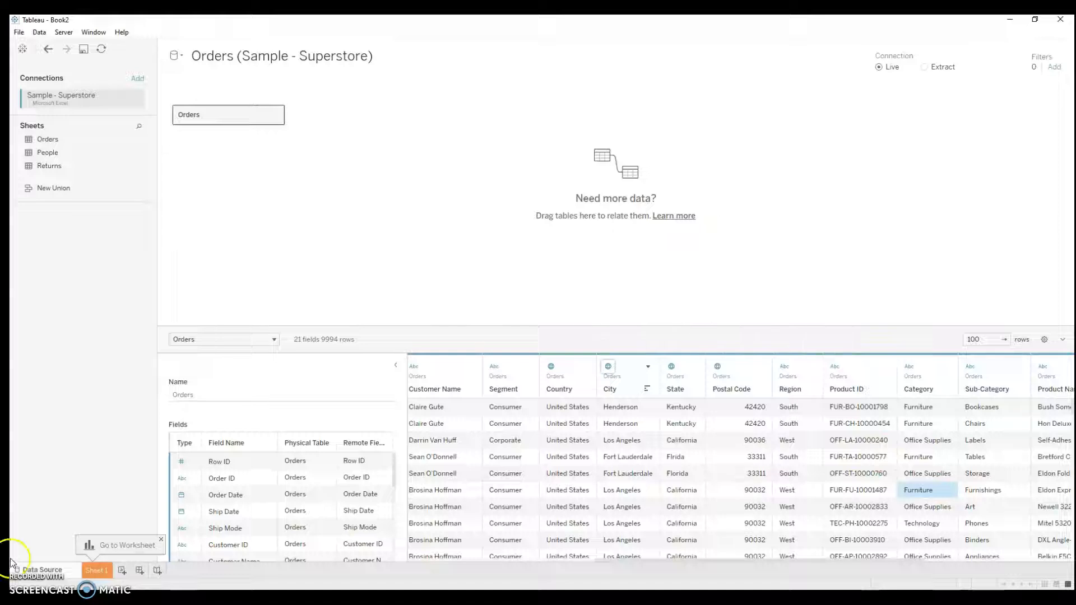
Step: Go to Sheet 1 and plot the State field as a map in the view
{"action": "left_click", "coordinate": [96, 570]}
{"action": "left_click", "coordinate": [40, 156]}
{"action": "left_click", "coordinate": [47, 145]}
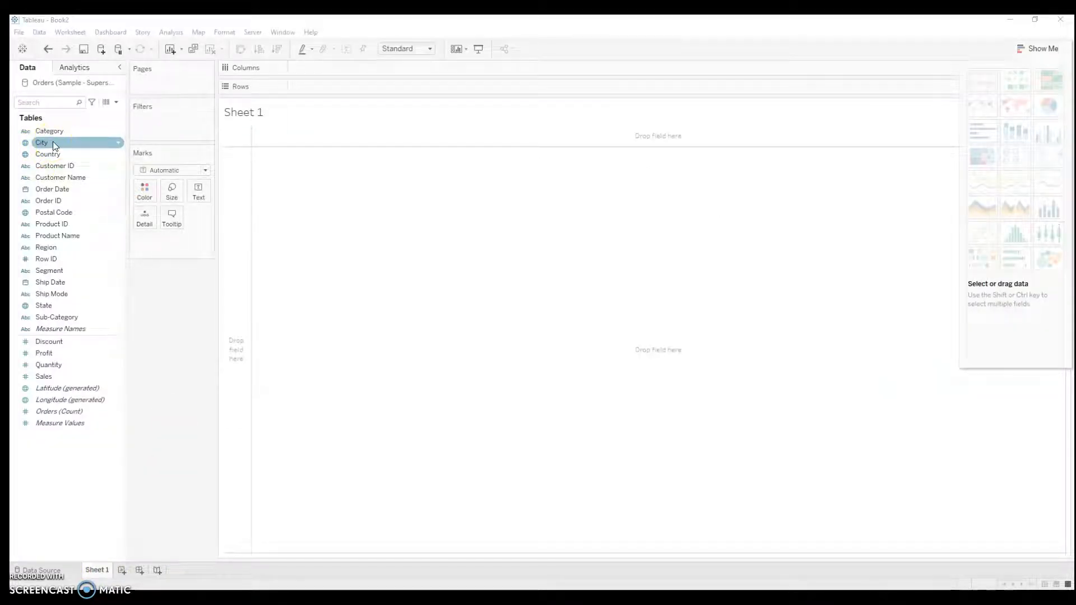
{"action": "left_click", "coordinate": [65, 180]}
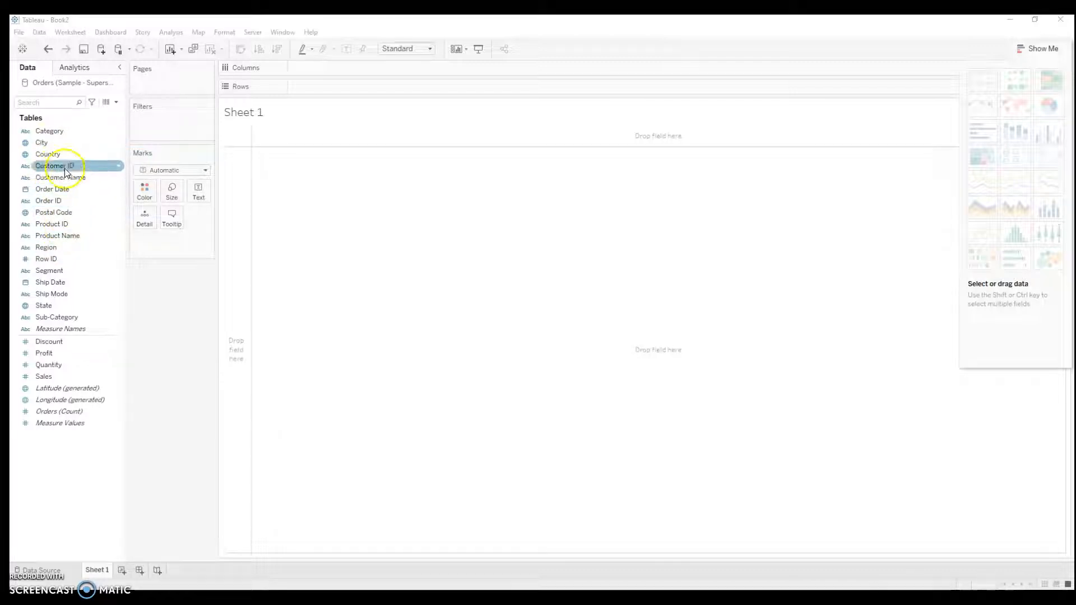
{"action": "left_click_drag", "start_coordinate": [53, 304], "coordinate": [428, 272]}
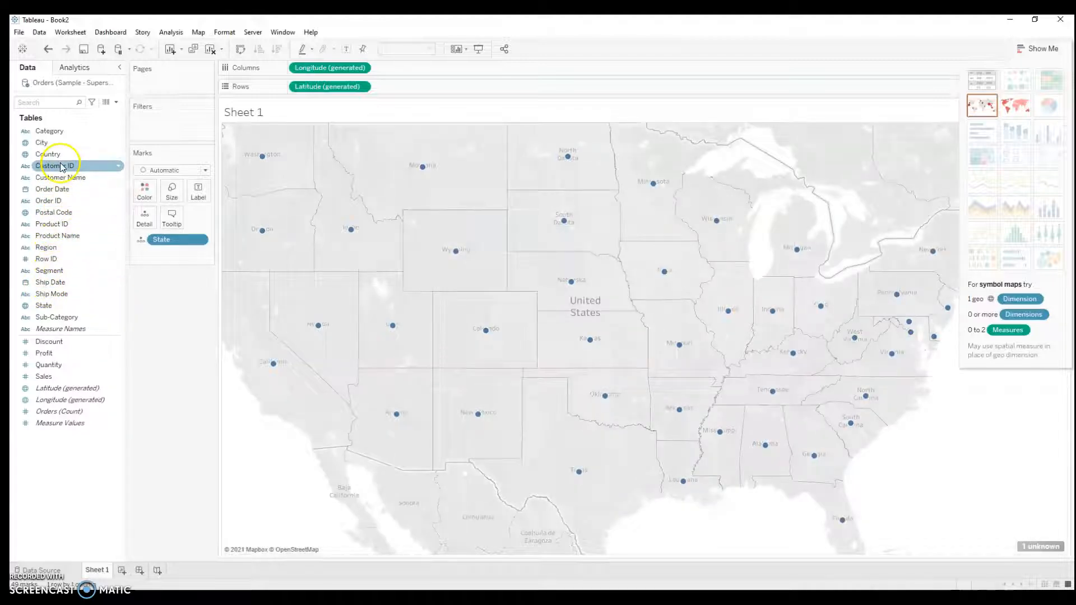
Step: Add Postal Code to the map and remove State from the marks
{"action": "left_click_drag", "start_coordinate": [63, 219], "coordinate": [456, 288]}
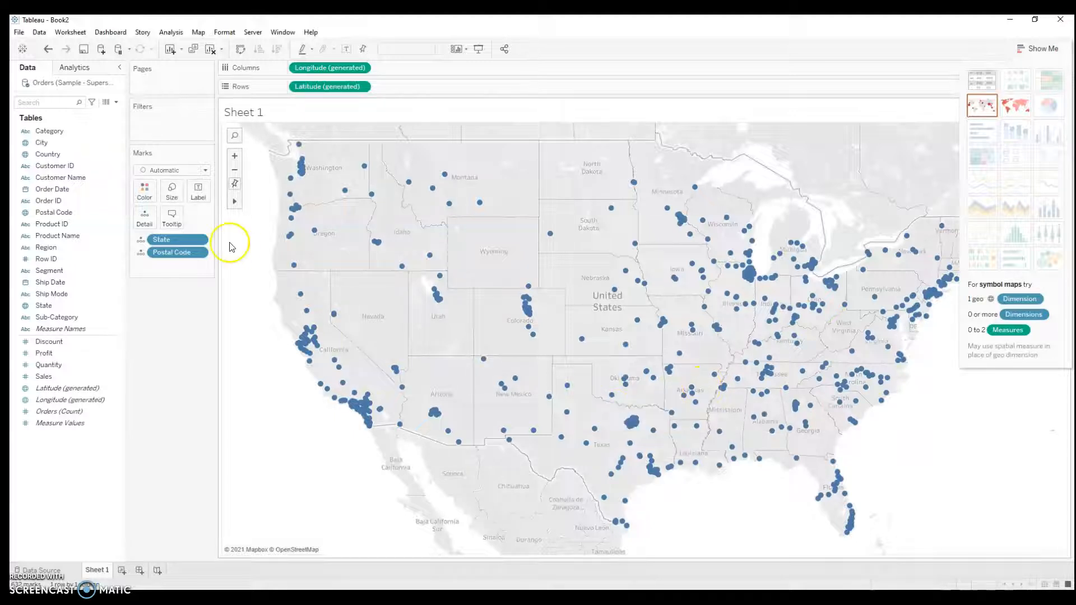
{"action": "right_click", "coordinate": [167, 245]}
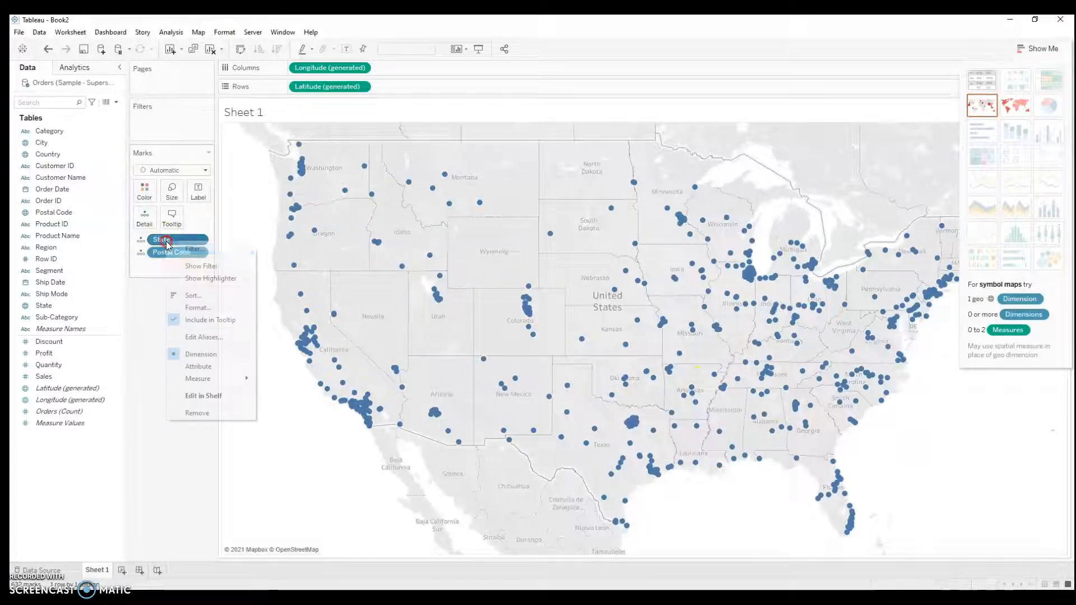
{"action": "left_click", "coordinate": [199, 413]}
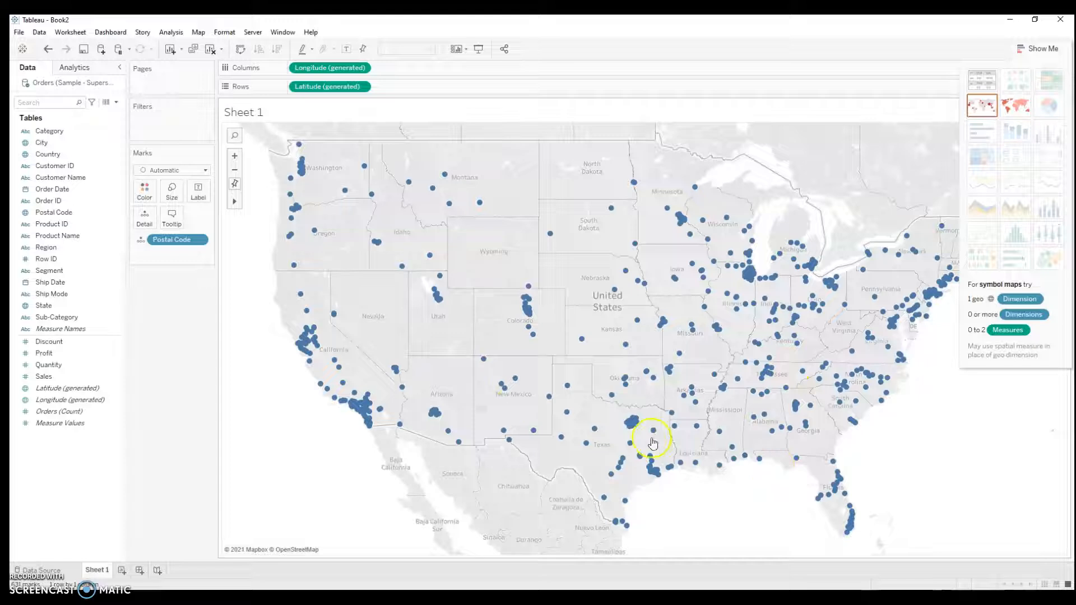
Step: Change the mark type to Map and inspect the postal code areas
{"action": "scroll", "coordinate": [796, 373], "scroll_direction": "up", "scroll_amount": 2}
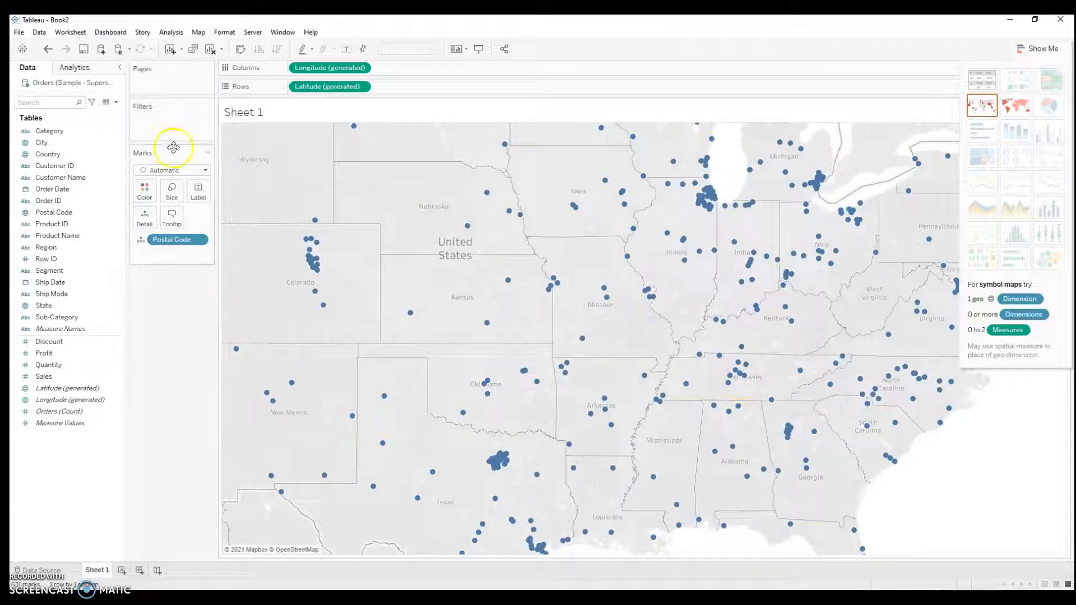
{"action": "left_click", "coordinate": [202, 171]}
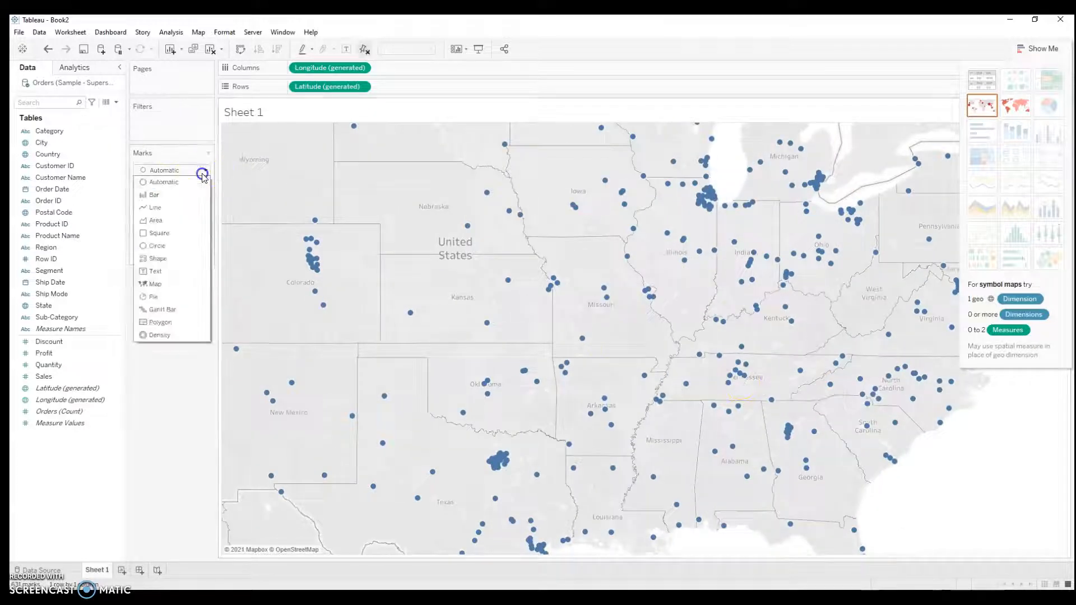
{"action": "left_click", "coordinate": [196, 287]}
{"action": "scroll", "coordinate": [737, 411], "scroll_direction": "up", "scroll_amount": 3}
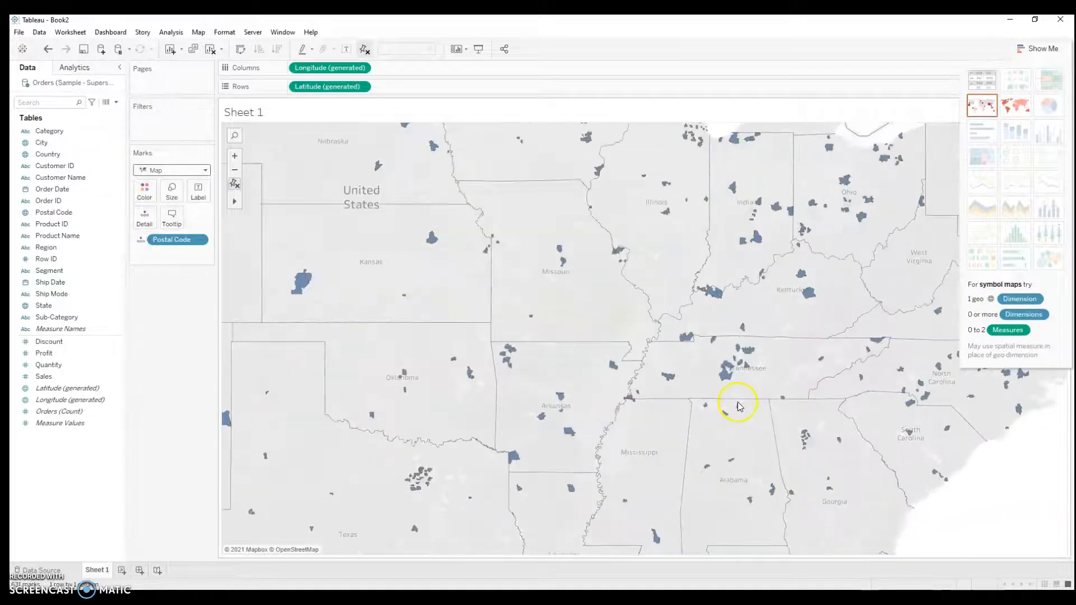
{"action": "scroll", "coordinate": [703, 385], "scroll_direction": "up", "scroll_amount": 4}
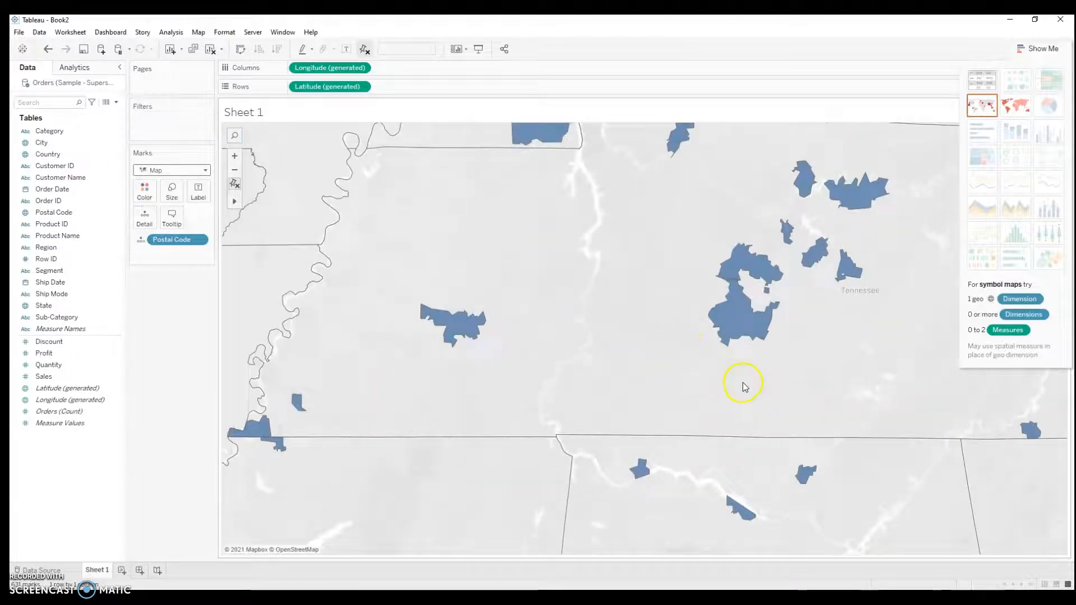
{"action": "scroll", "coordinate": [747, 397], "scroll_direction": "down", "scroll_amount": 3}
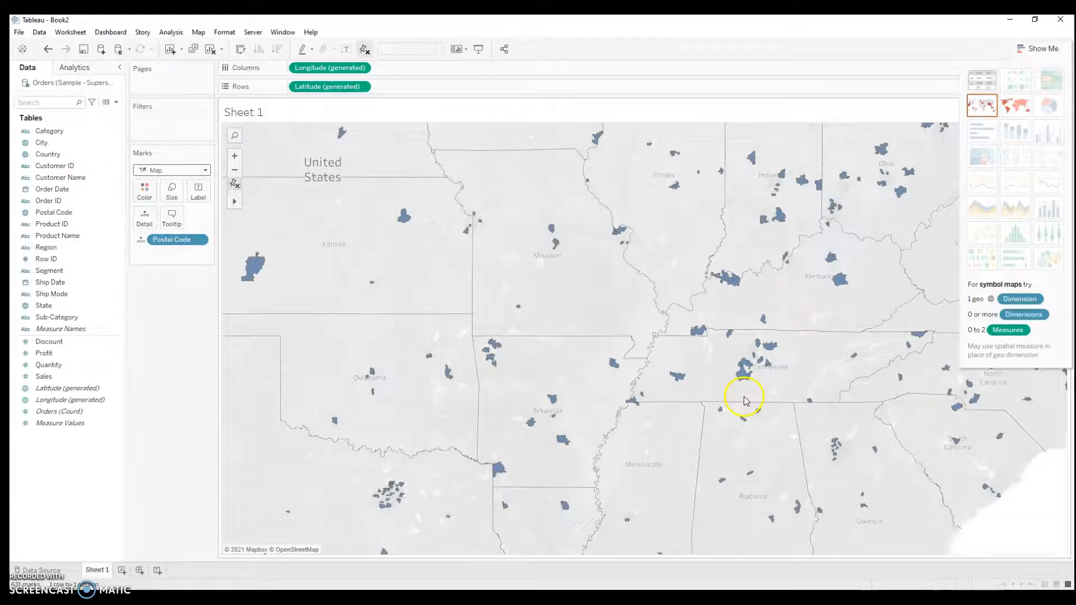
{"action": "scroll", "coordinate": [568, 457], "scroll_direction": "down", "scroll_amount": 3}
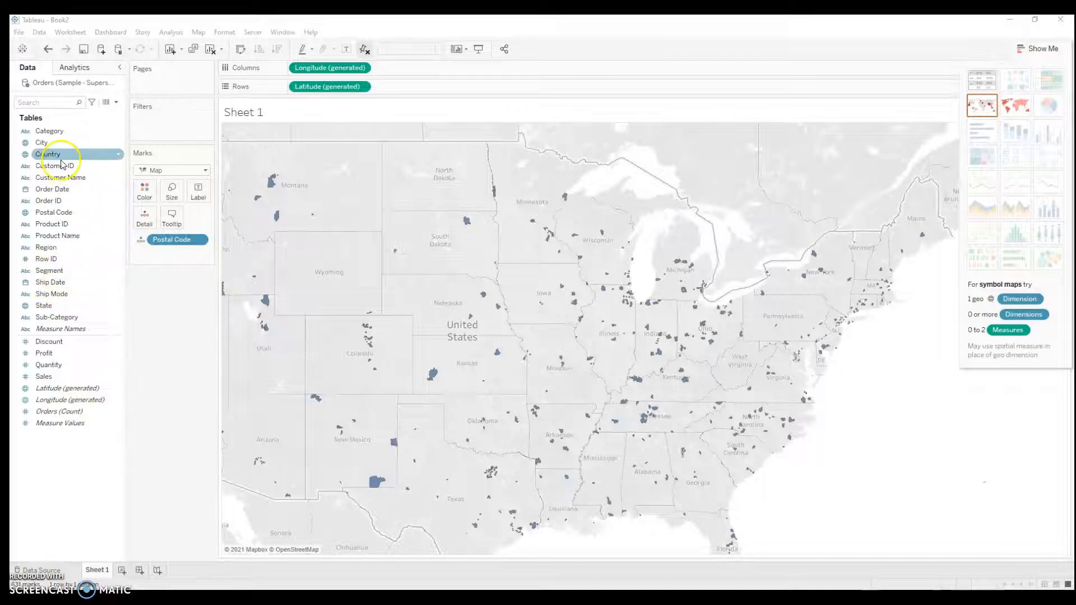
Step: Add the State and City fields to the marks alongside Postal Code
{"action": "left_click", "coordinate": [60, 309]}
{"action": "left_click_drag", "start_coordinate": [60, 308], "coordinate": [176, 255]}
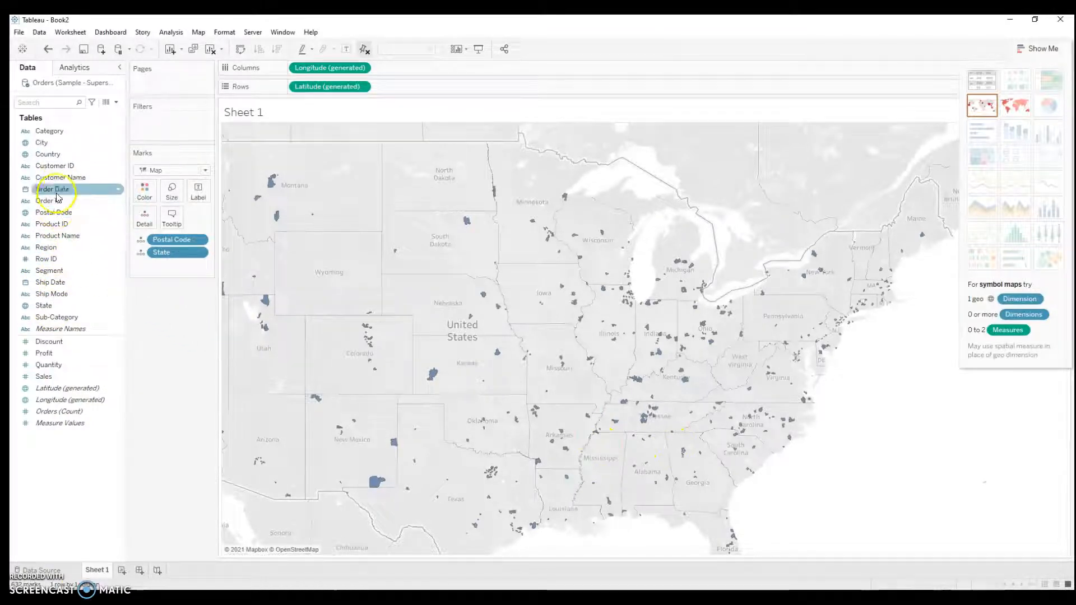
{"action": "left_click_drag", "start_coordinate": [64, 144], "coordinate": [160, 263]}
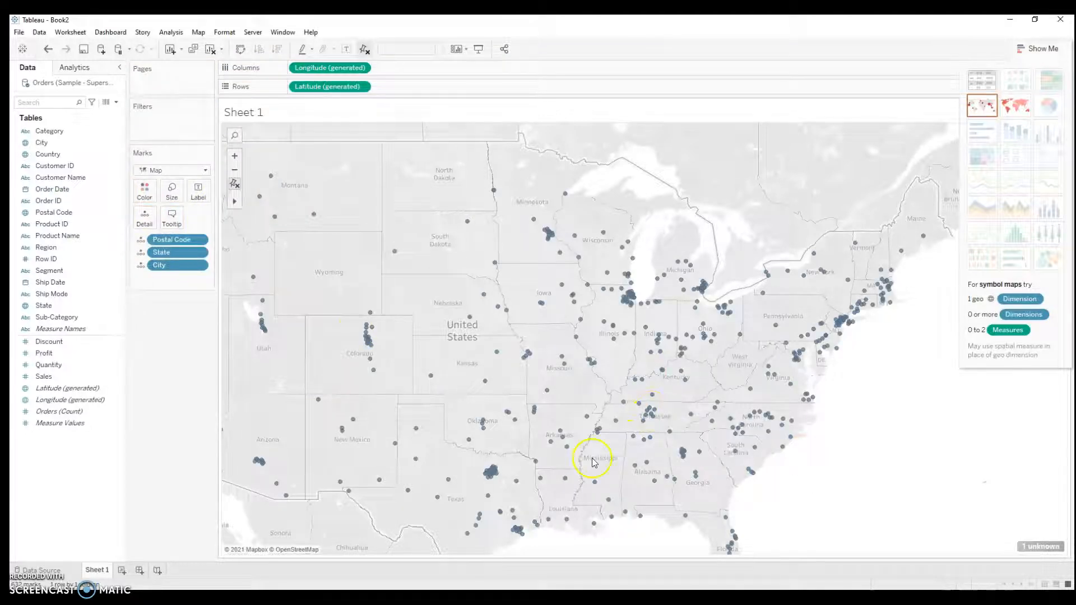
Step: Remove Postal Code and City from the marks, keeping only State on the map
{"action": "right_click", "coordinate": [176, 257]}
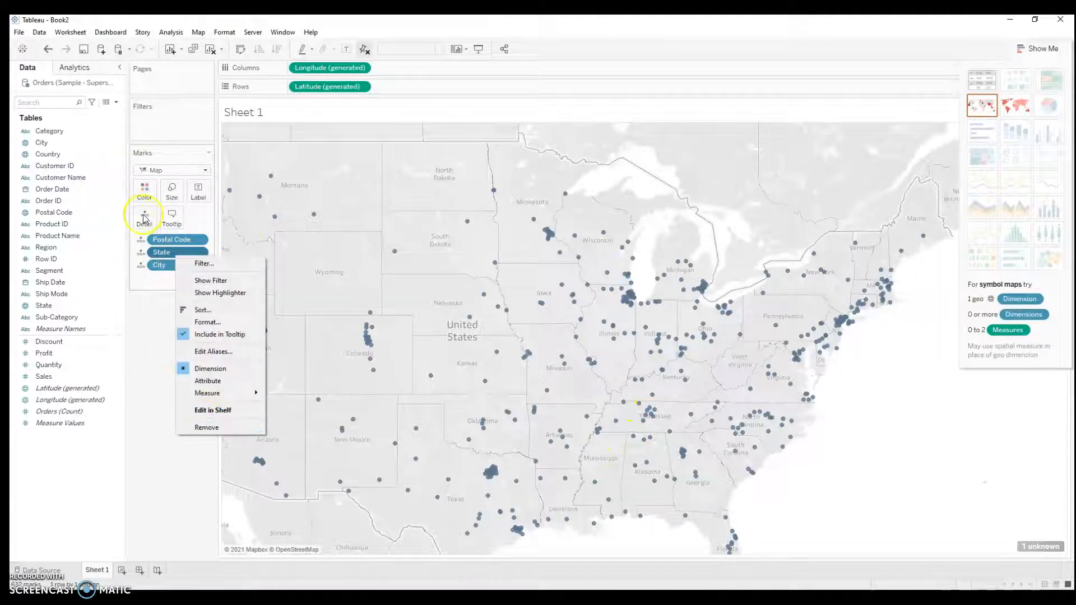
{"action": "right_click", "coordinate": [170, 242]}
{"action": "left_click", "coordinate": [212, 442]}
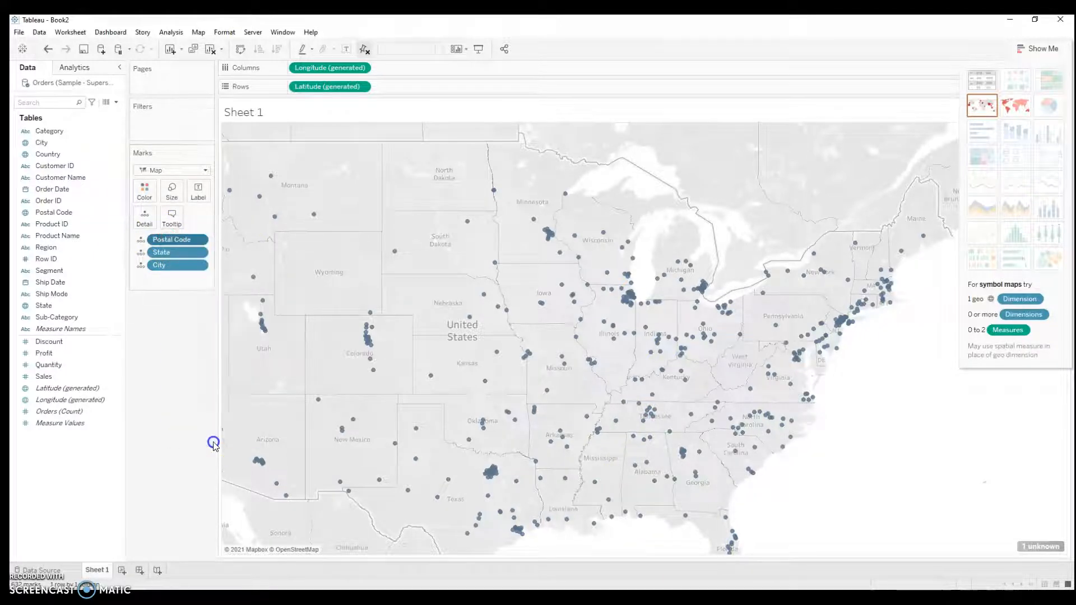
{"action": "right_click", "coordinate": [175, 255]}
{"action": "left_click", "coordinate": [213, 426]}
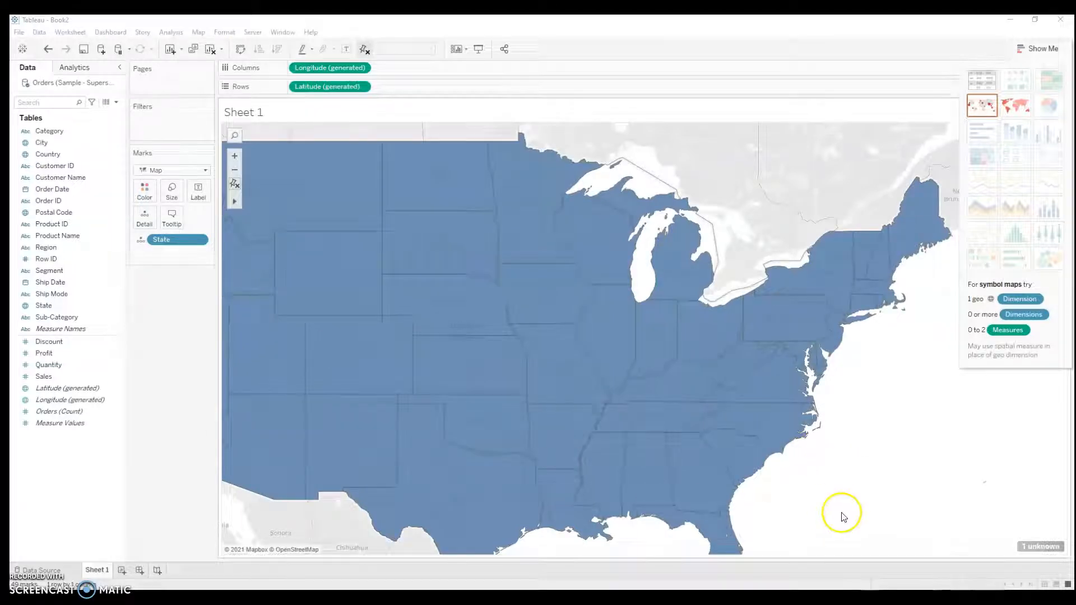
Step: Correct the unrecognized State location by matching the misspelled value to Florida, and check the state on the map
{"action": "left_click", "coordinate": [1037, 547]}
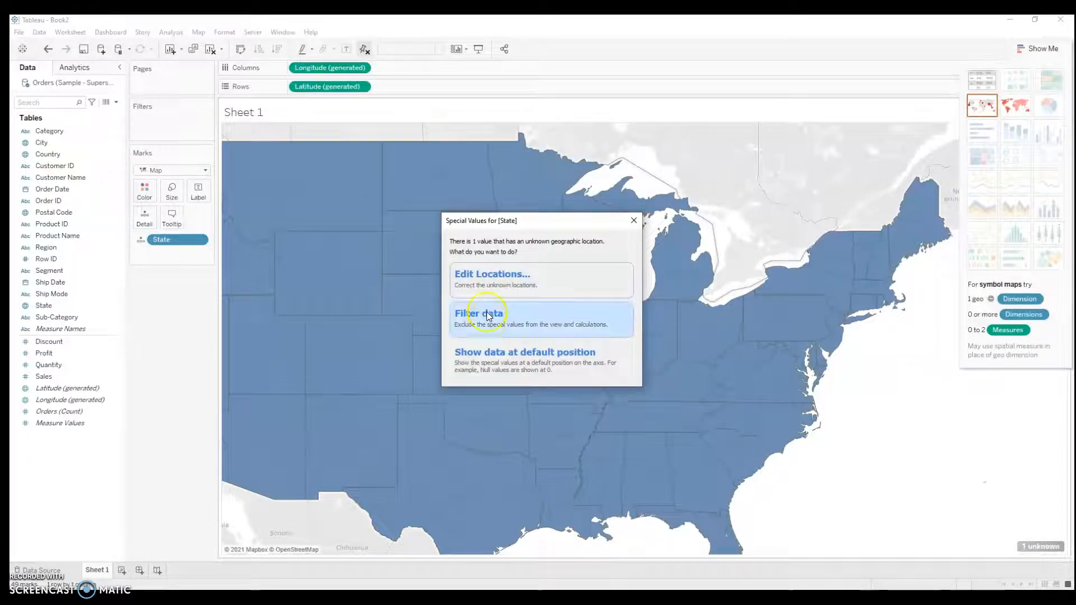
{"action": "left_click", "coordinate": [505, 286]}
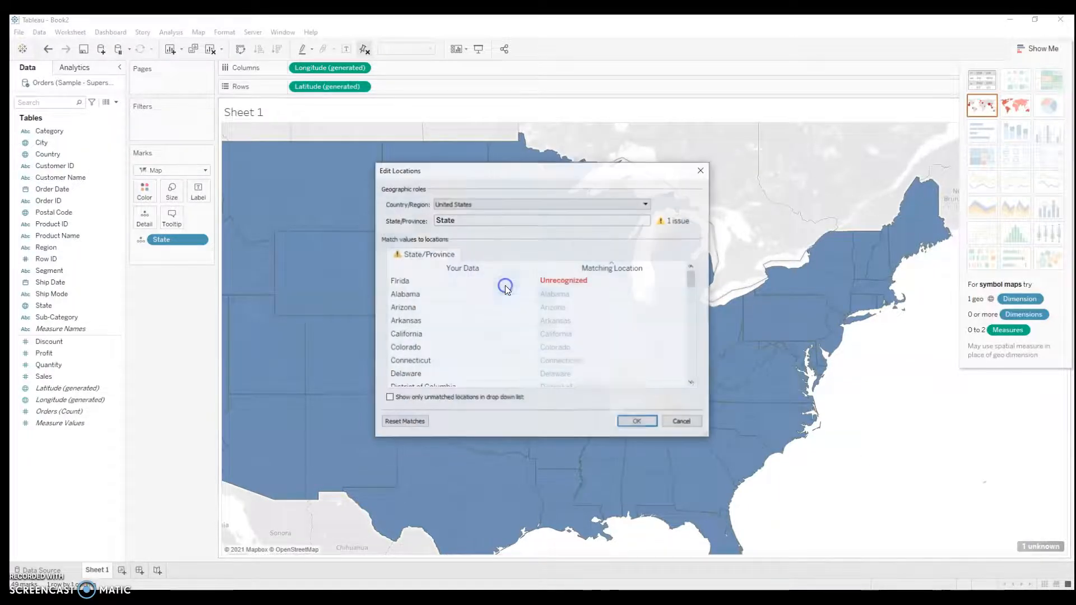
{"action": "left_click_drag", "start_coordinate": [460, 178], "coordinate": [142, 161]}
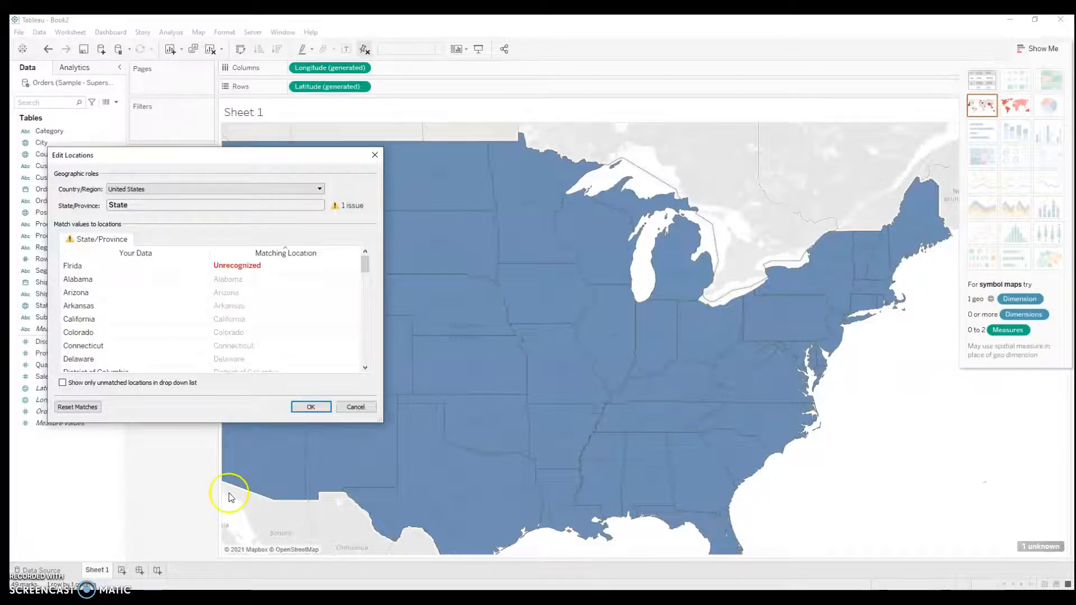
{"action": "left_click", "coordinate": [247, 267]}
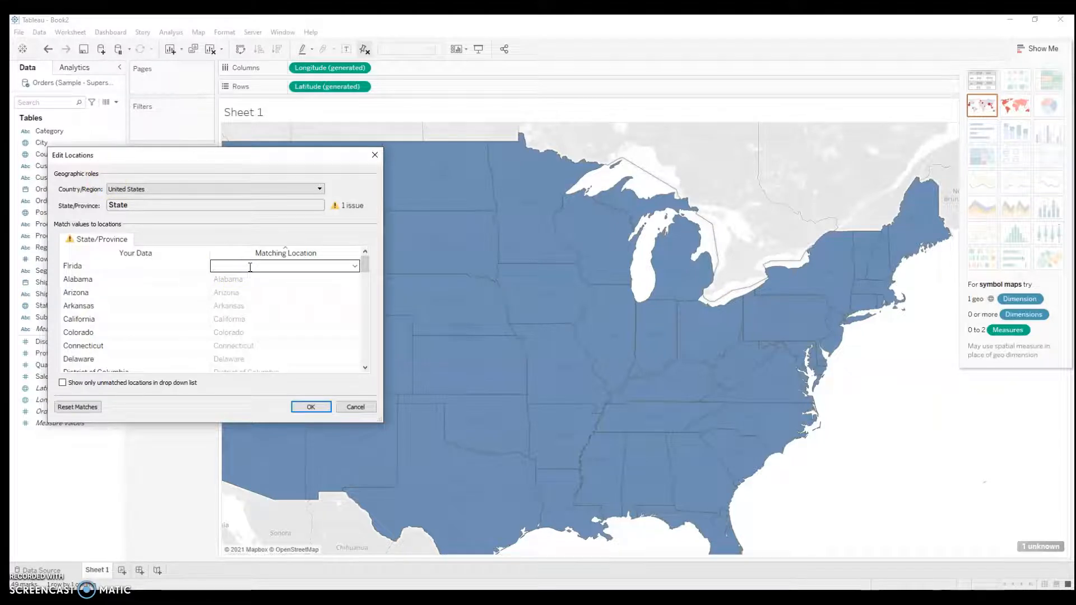
{"action": "type", "text": "Flor"}
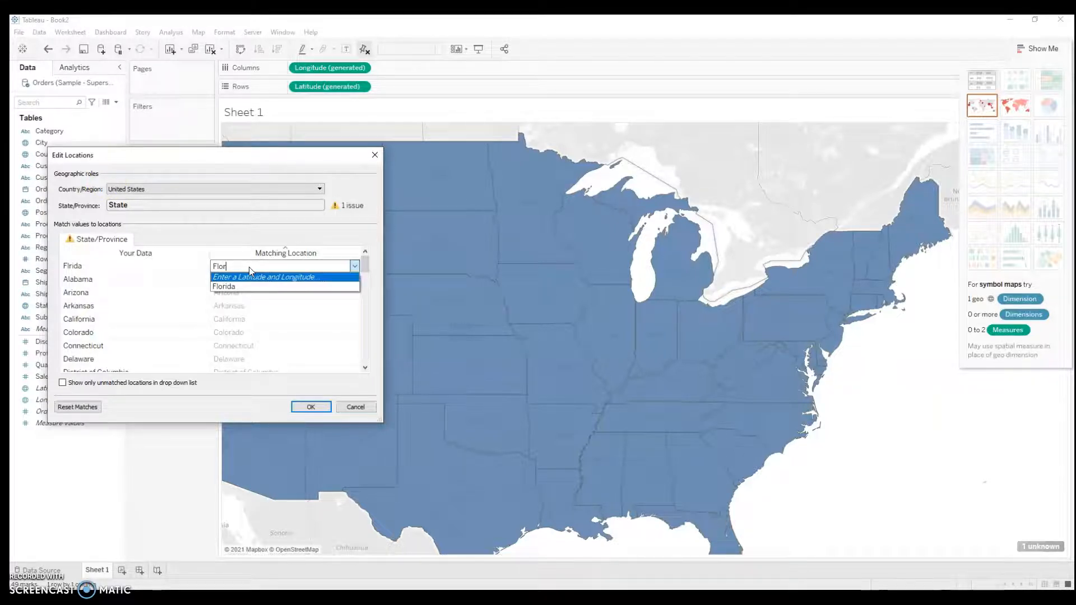
{"action": "left_click", "coordinate": [252, 288]}
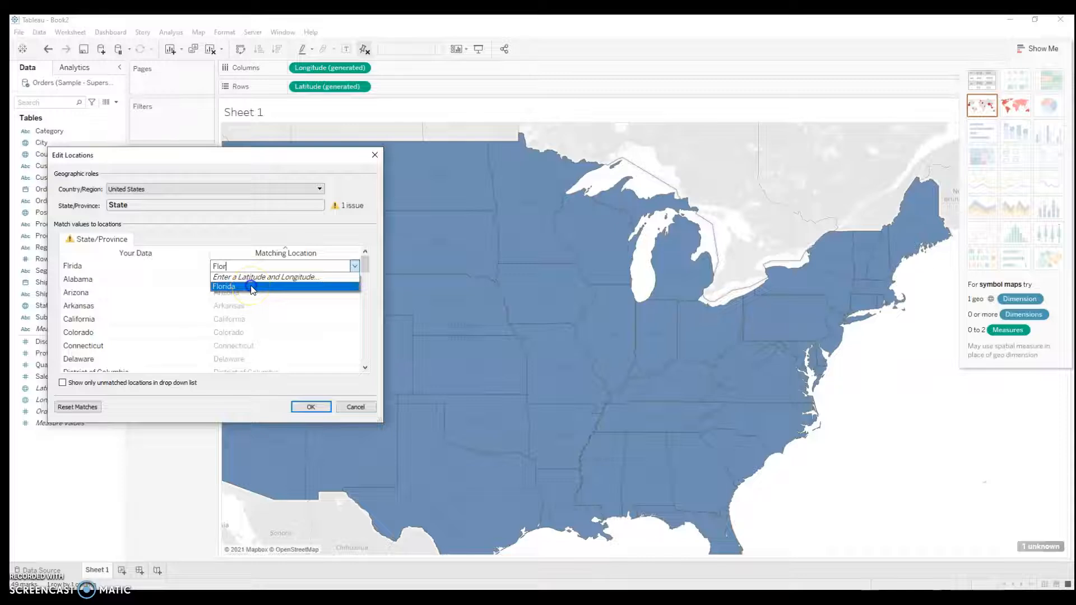
{"action": "left_click", "coordinate": [311, 407]}
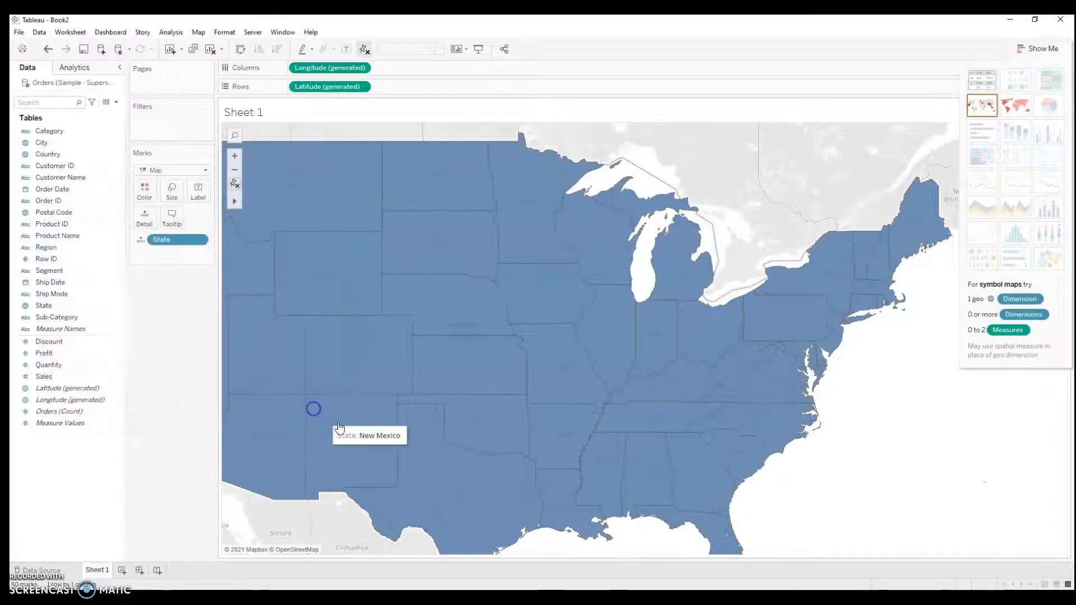
{"action": "scroll", "coordinate": [821, 497], "scroll_direction": "down", "scroll_amount": 3}
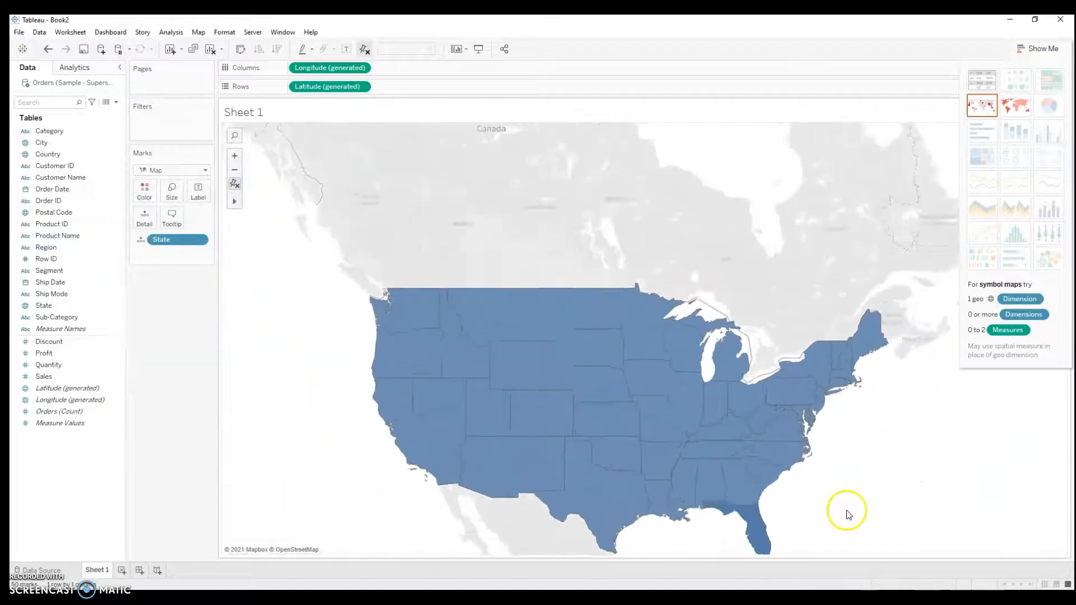
{"action": "scroll", "coordinate": [848, 515], "scroll_direction": "up", "scroll_amount": 2}
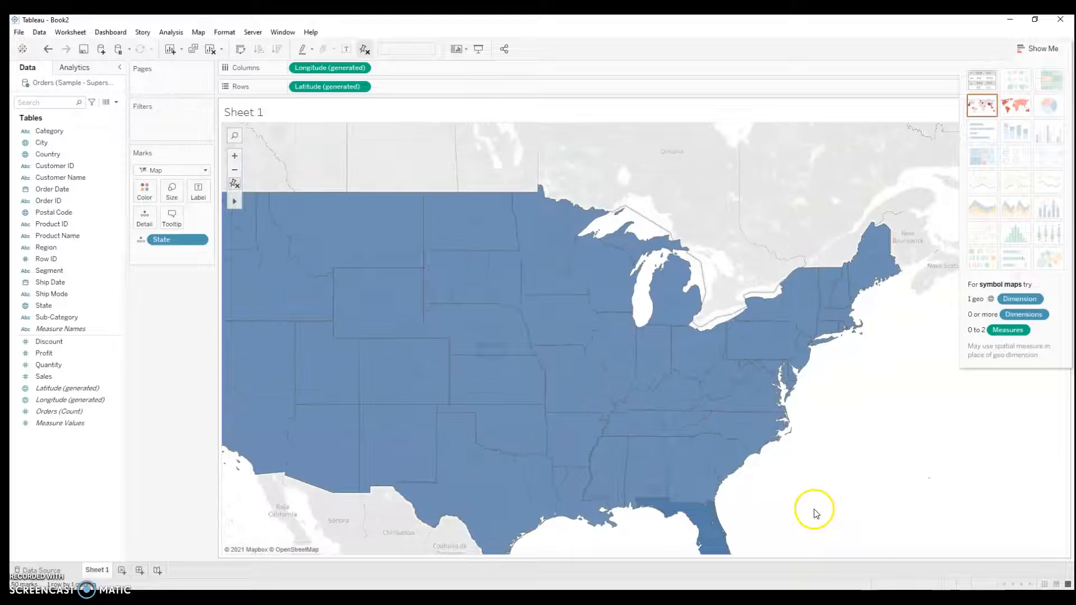
Step: Replace the State field with City on the map's marks
{"action": "right_click", "coordinate": [178, 242]}
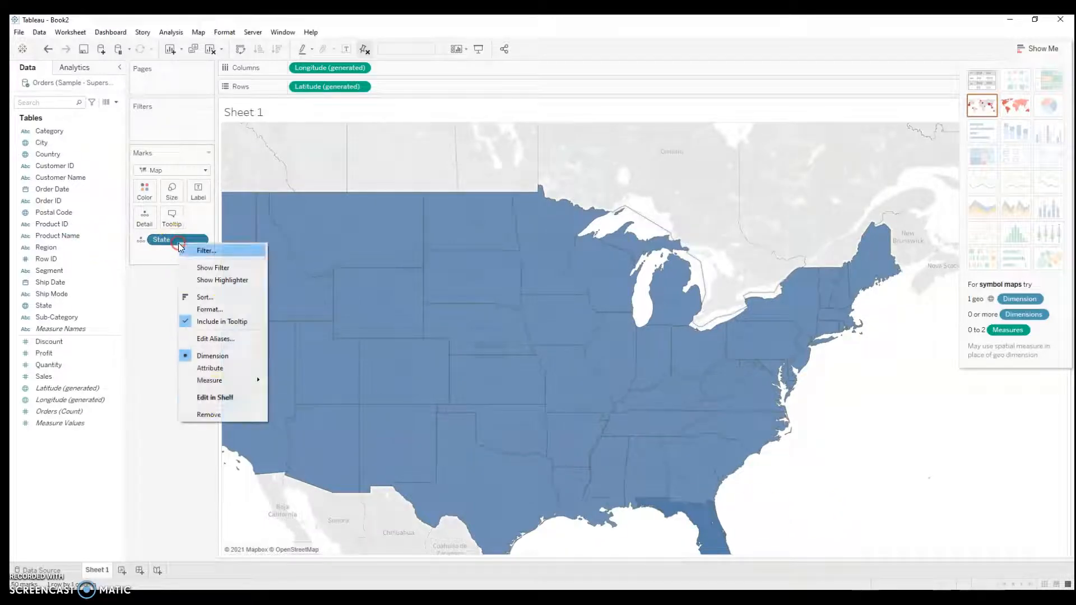
{"action": "left_click", "coordinate": [209, 415]}
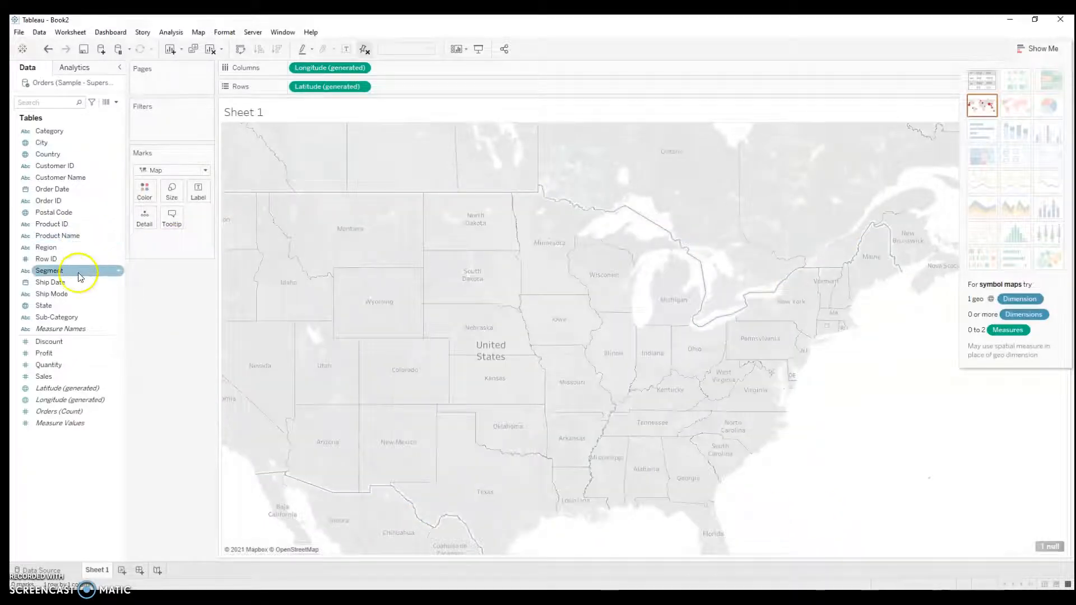
{"action": "left_click_drag", "start_coordinate": [62, 144], "coordinate": [160, 244]}
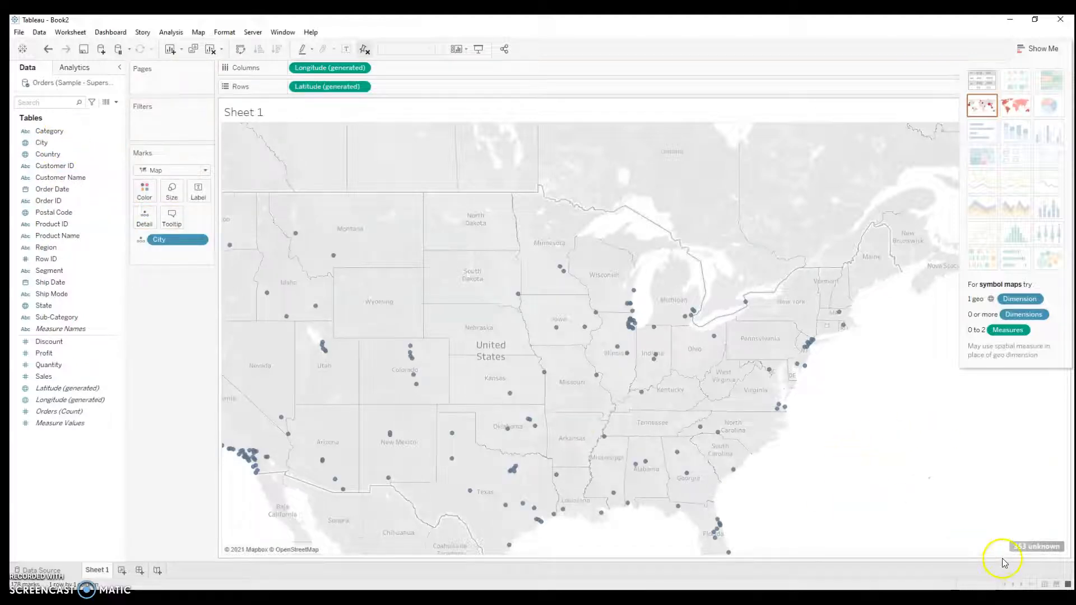
Step: Examine the unknown City locations and the matching options for Aberdeen, leaving the locations unedited
{"action": "left_click", "coordinate": [1032, 547]}
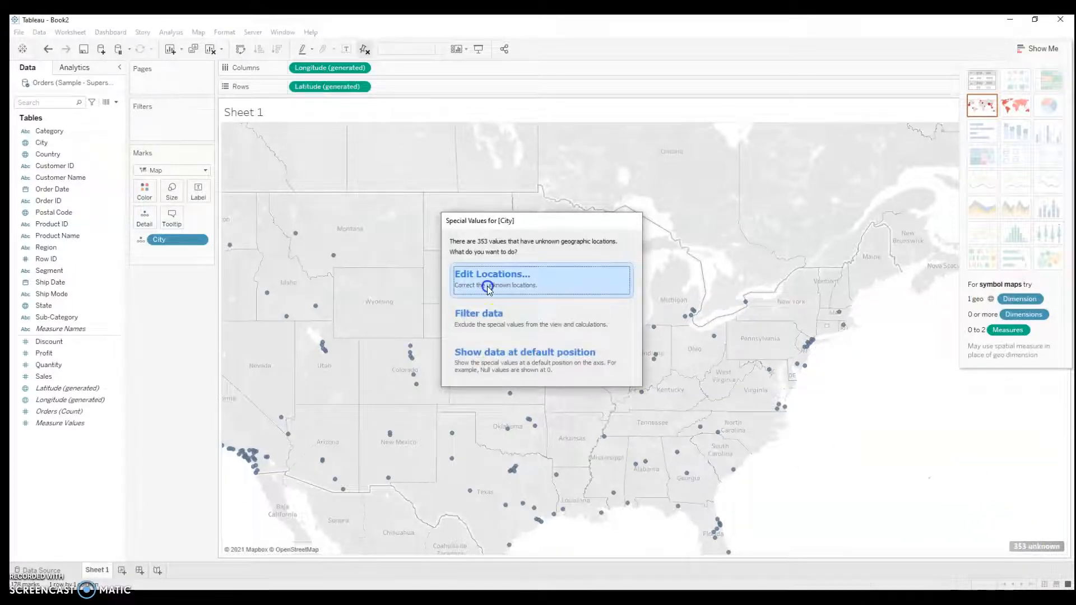
{"action": "left_click", "coordinate": [486, 286]}
{"action": "left_click_drag", "start_coordinate": [452, 162], "coordinate": [149, 148]}
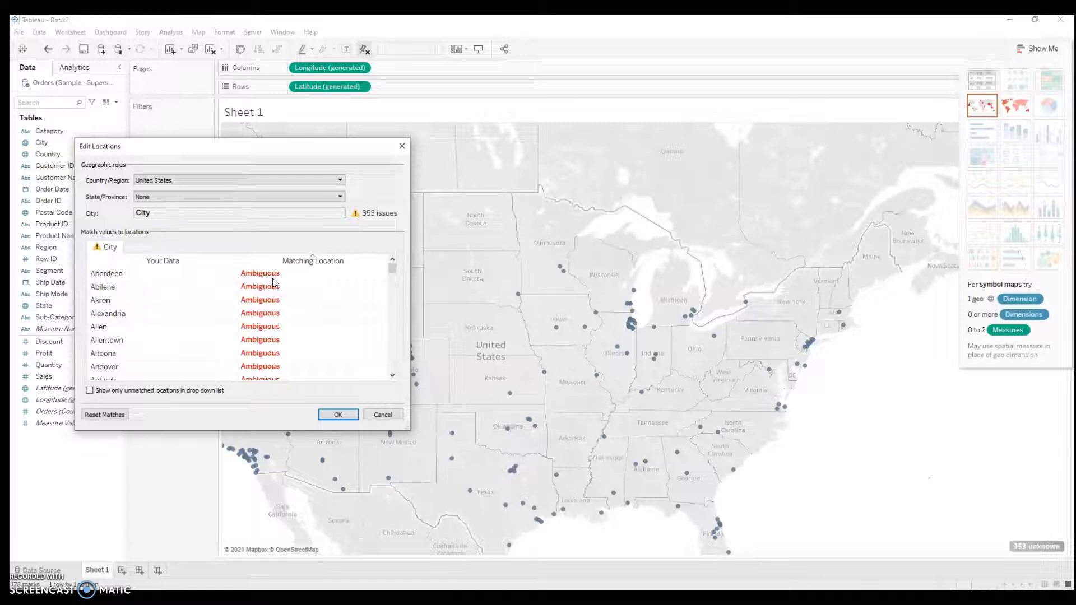
{"action": "left_click", "coordinate": [280, 274]}
{"action": "left_click", "coordinate": [336, 273]}
{"action": "left_click", "coordinate": [382, 274]}
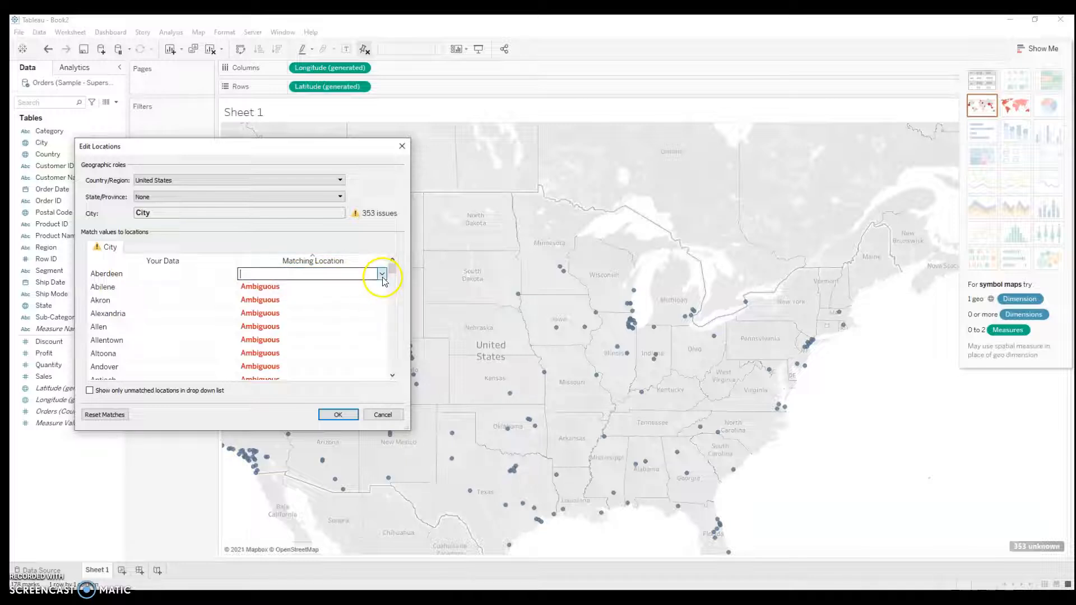
{"action": "left_click", "coordinate": [357, 249]}
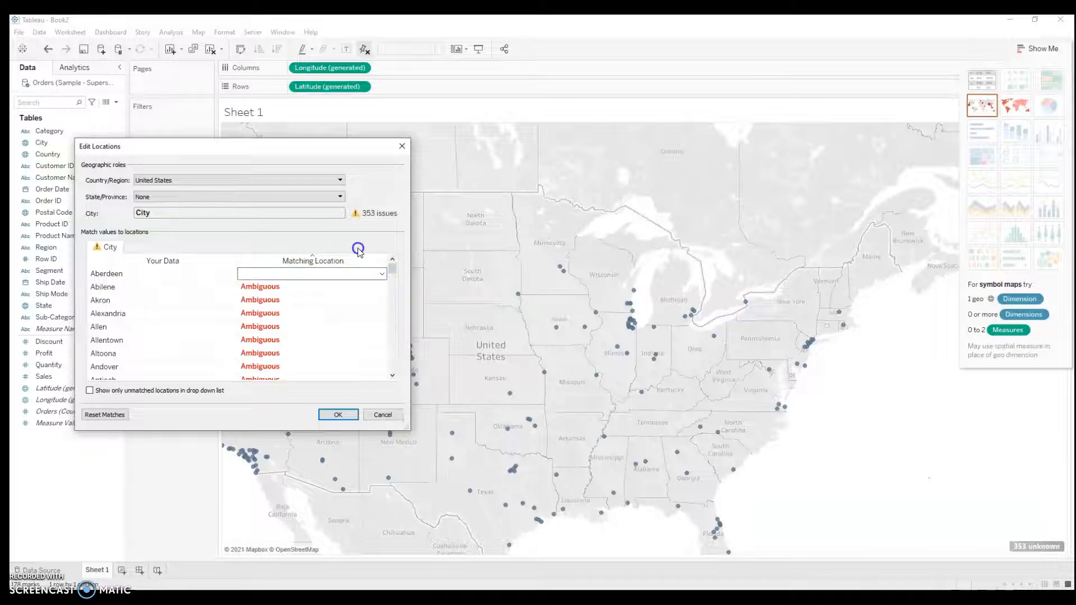
{"action": "left_click", "coordinate": [403, 146]}
Step: Add the State field to the marks alongside City to resolve the ambiguous cities
{"action": "left_click", "coordinate": [61, 306]}
{"action": "left_click_drag", "start_coordinate": [62, 307], "coordinate": [171, 253]}
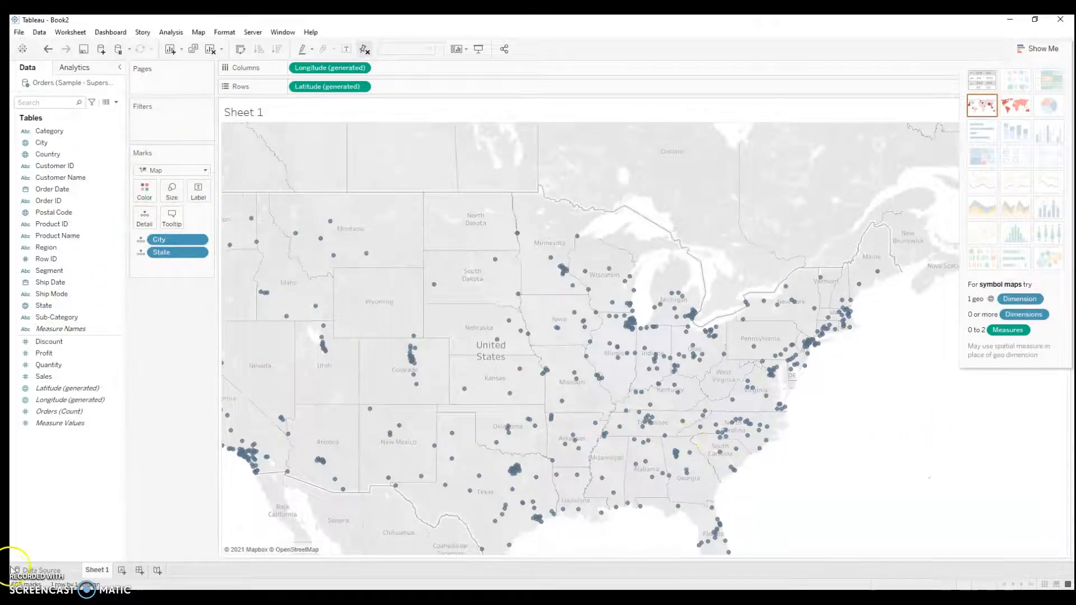
Step: Try the Normal and Dark background map styles on the sheet
{"action": "left_click", "coordinate": [203, 33]}
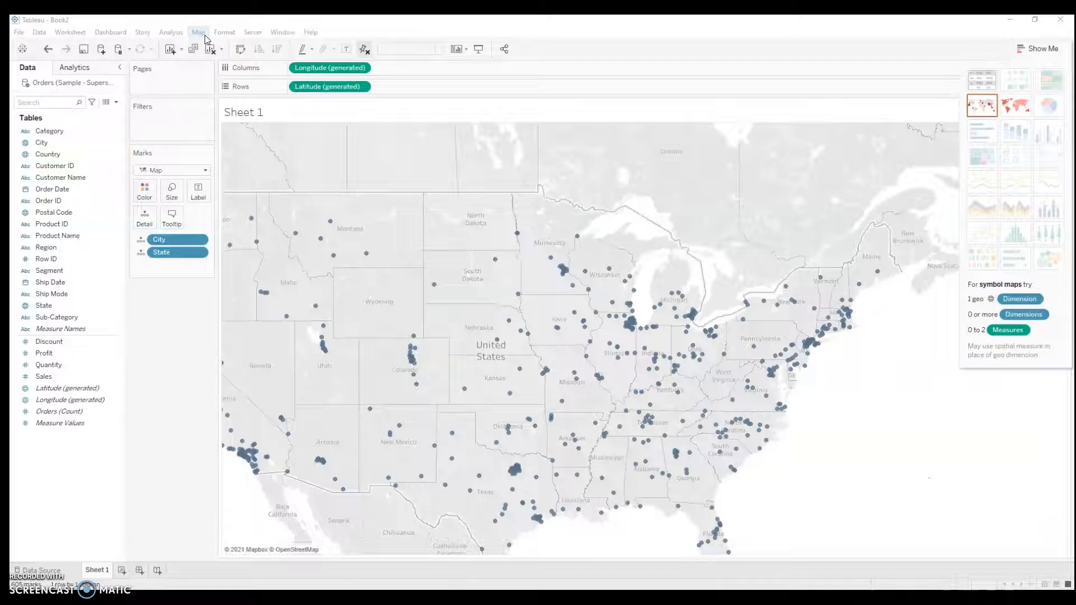
{"action": "left_click", "coordinate": [203, 33]}
{"action": "mouse_move", "coordinate": [208, 48]}
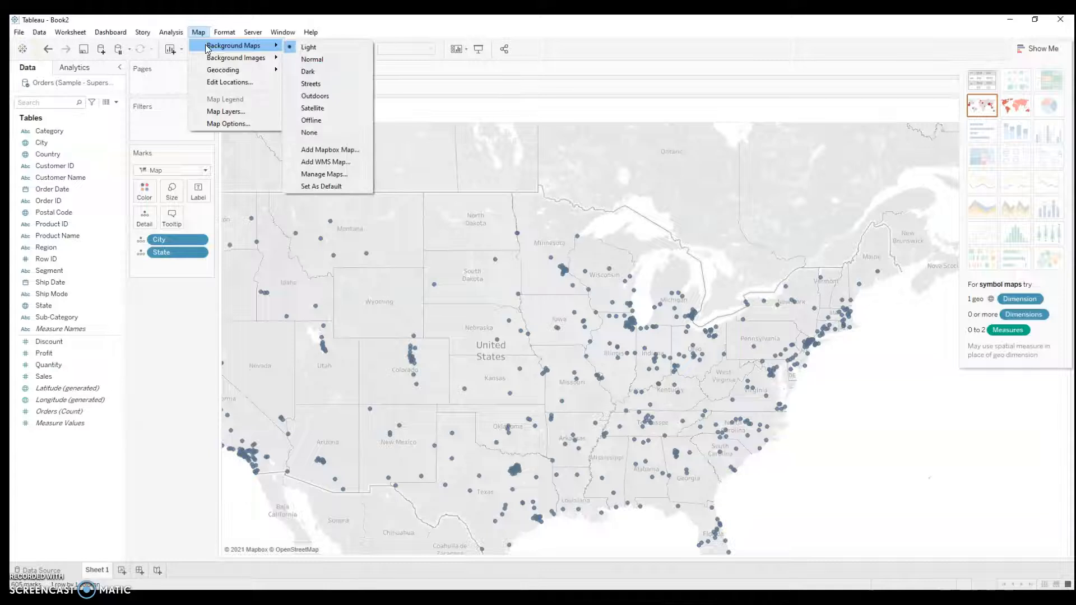
{"action": "left_click", "coordinate": [320, 59]}
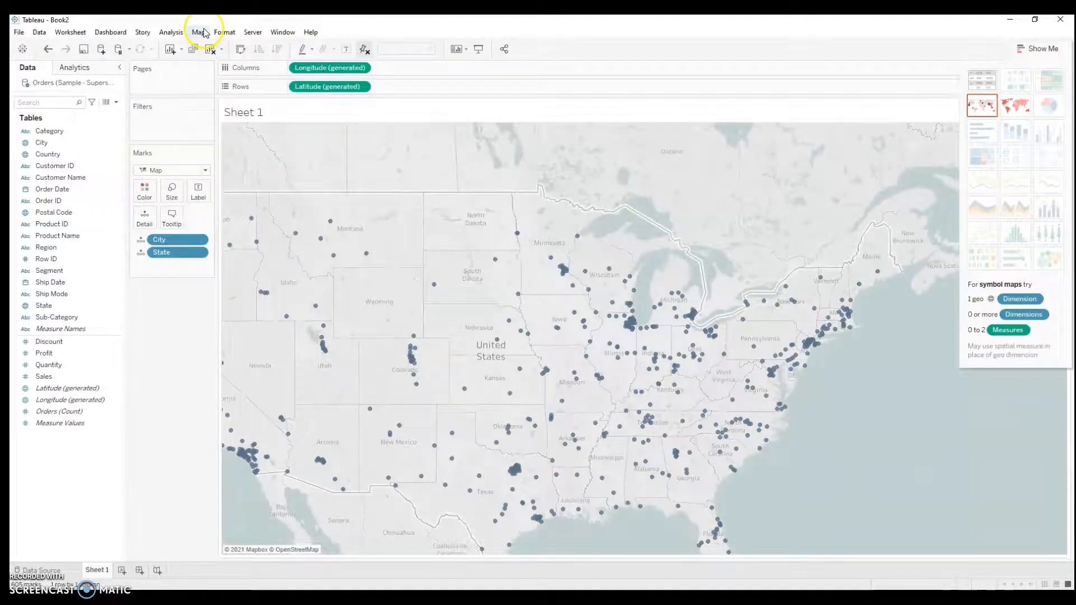
{"action": "left_click", "coordinate": [199, 32]}
{"action": "mouse_move", "coordinate": [248, 55]}
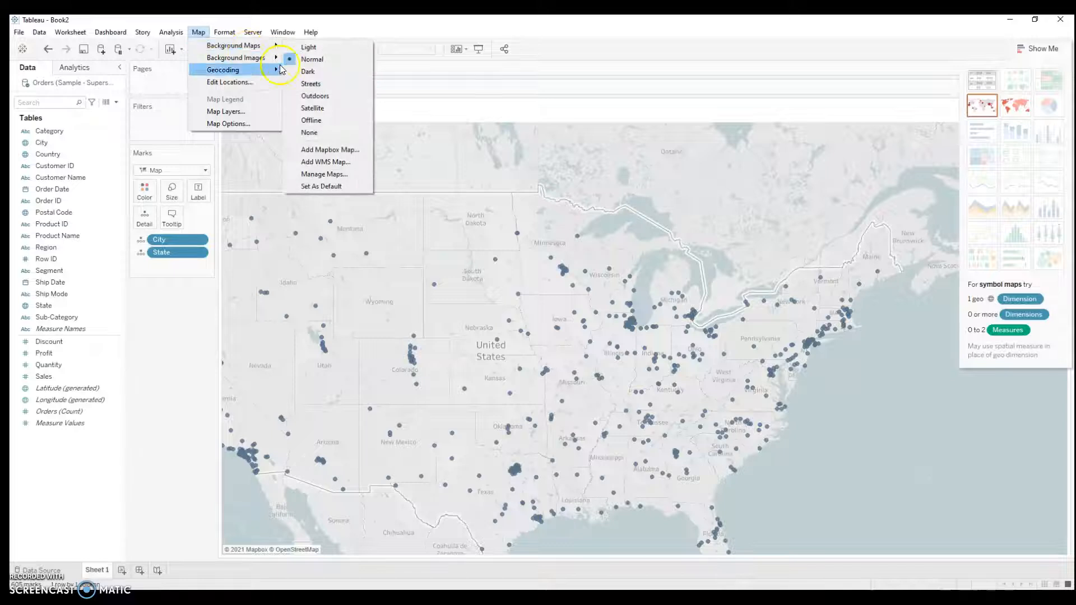
{"action": "left_click", "coordinate": [311, 81]}
Step: Set the background map style to Satellite
{"action": "left_click", "coordinate": [200, 32]}
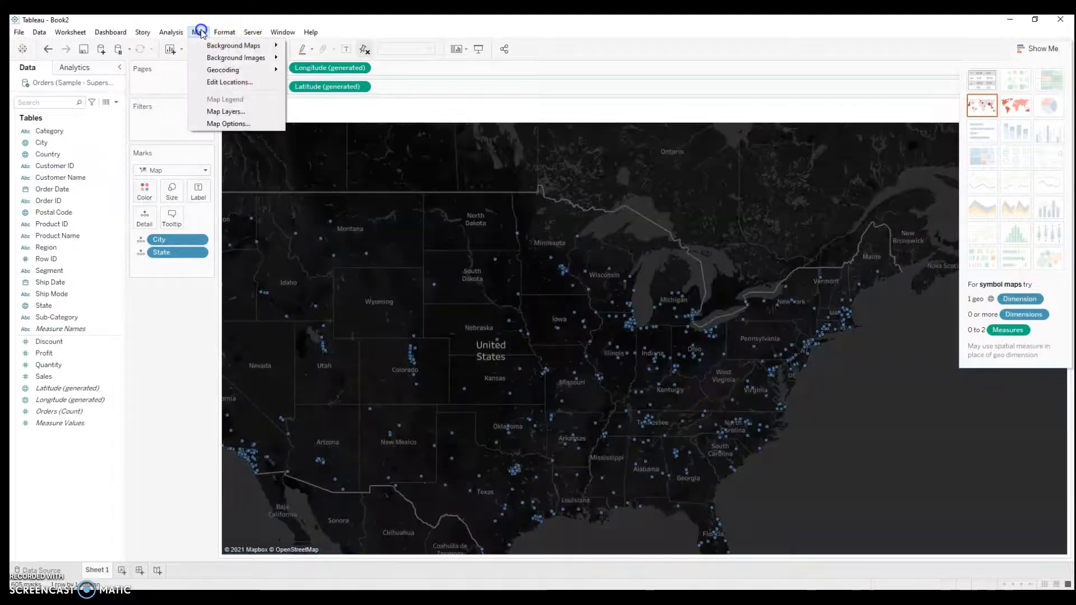
{"action": "mouse_move", "coordinate": [211, 46]}
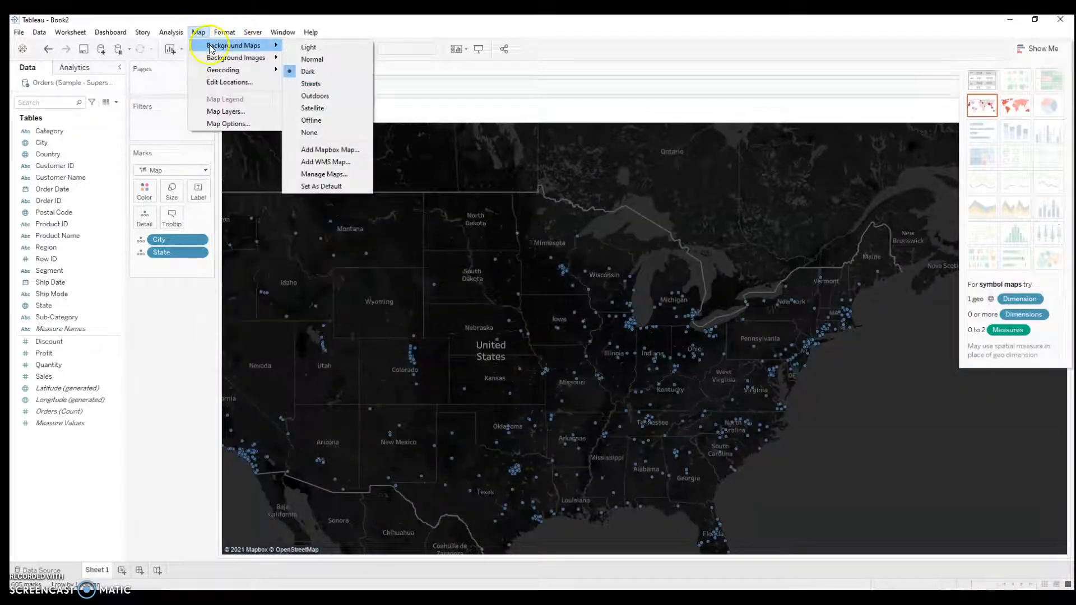
{"action": "left_click", "coordinate": [312, 112]}
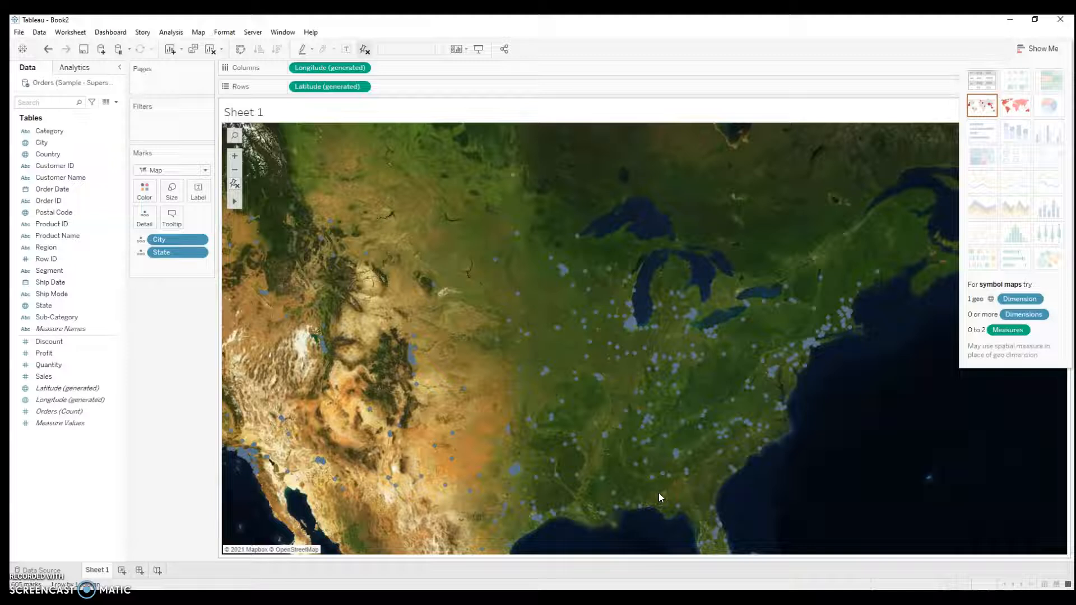
{"action": "left_click", "coordinate": [637, 493]}
Step: Show the Country/Region Borders and Cities map layers over the satellite background and inspect the map
{"action": "left_click", "coordinate": [199, 32]}
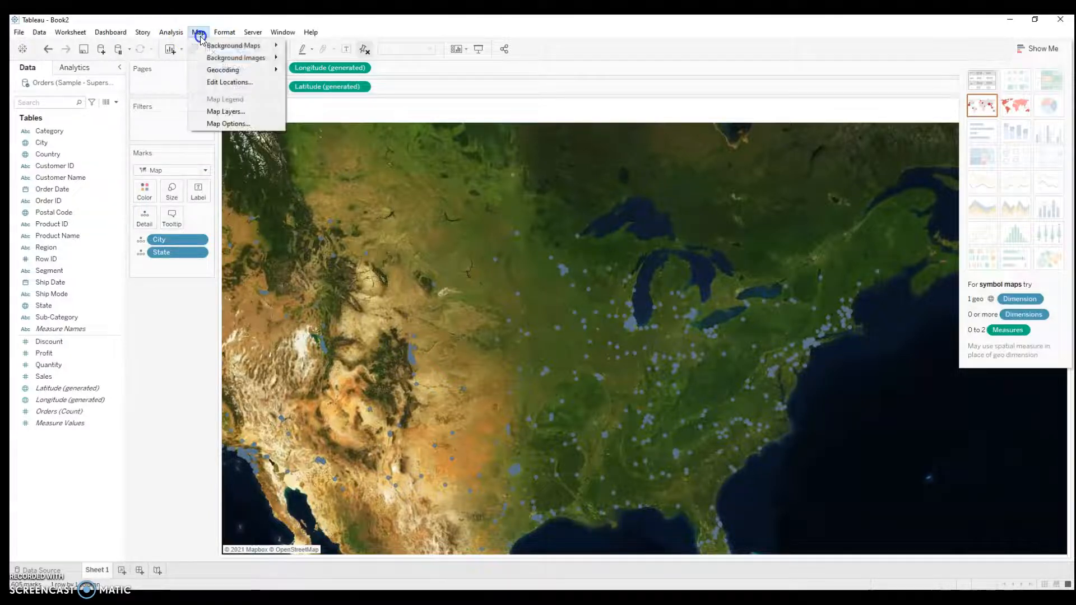
{"action": "mouse_move", "coordinate": [223, 47]}
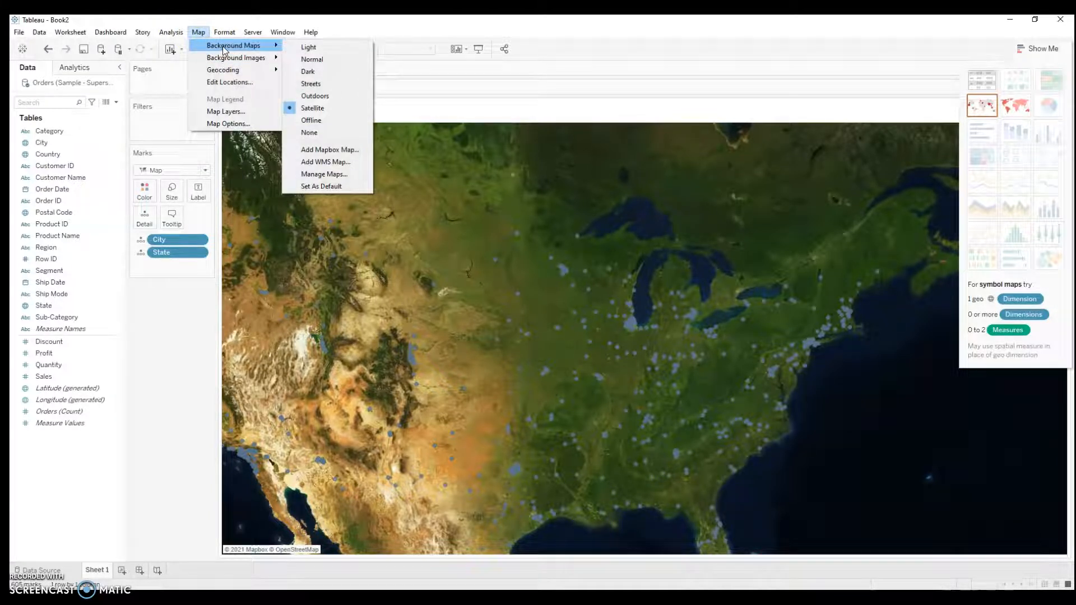
{"action": "left_click", "coordinate": [228, 111]}
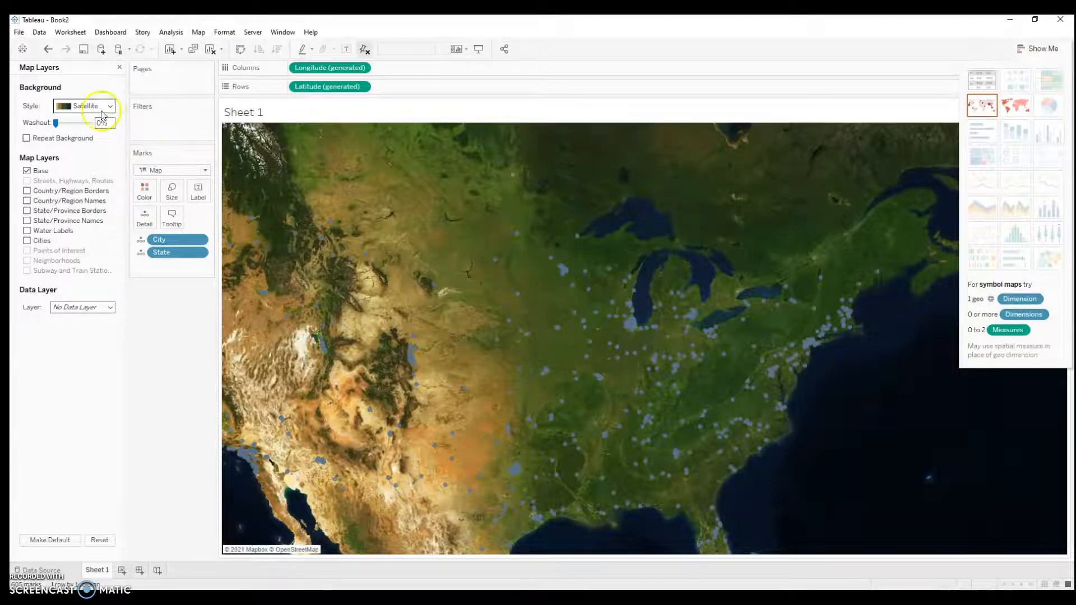
{"action": "left_click", "coordinate": [27, 192]}
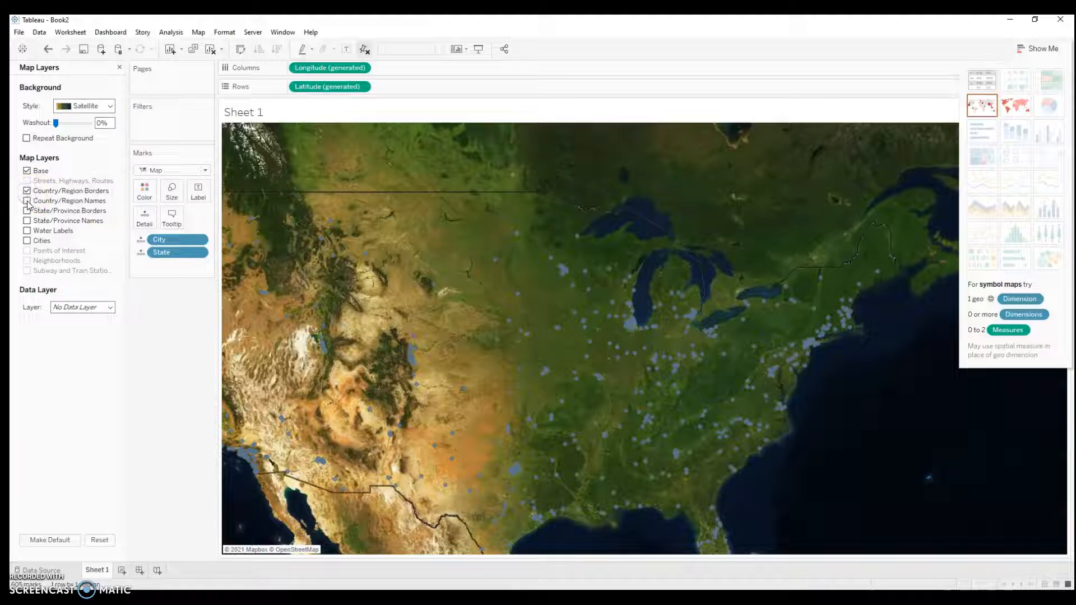
{"action": "left_click", "coordinate": [26, 240]}
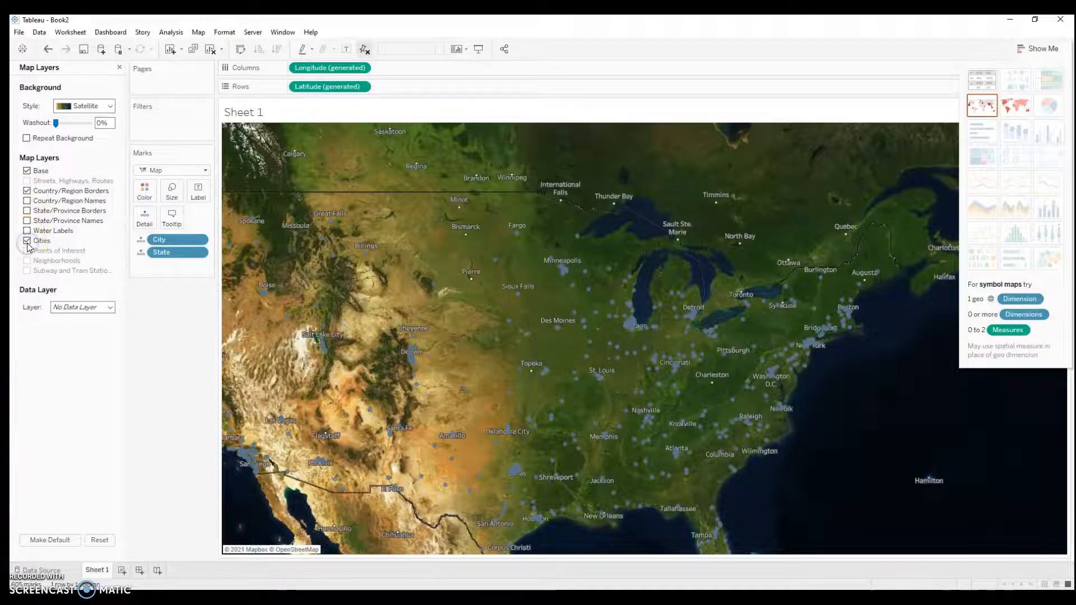
{"action": "scroll", "coordinate": [498, 379], "scroll_direction": "up", "scroll_amount": 5}
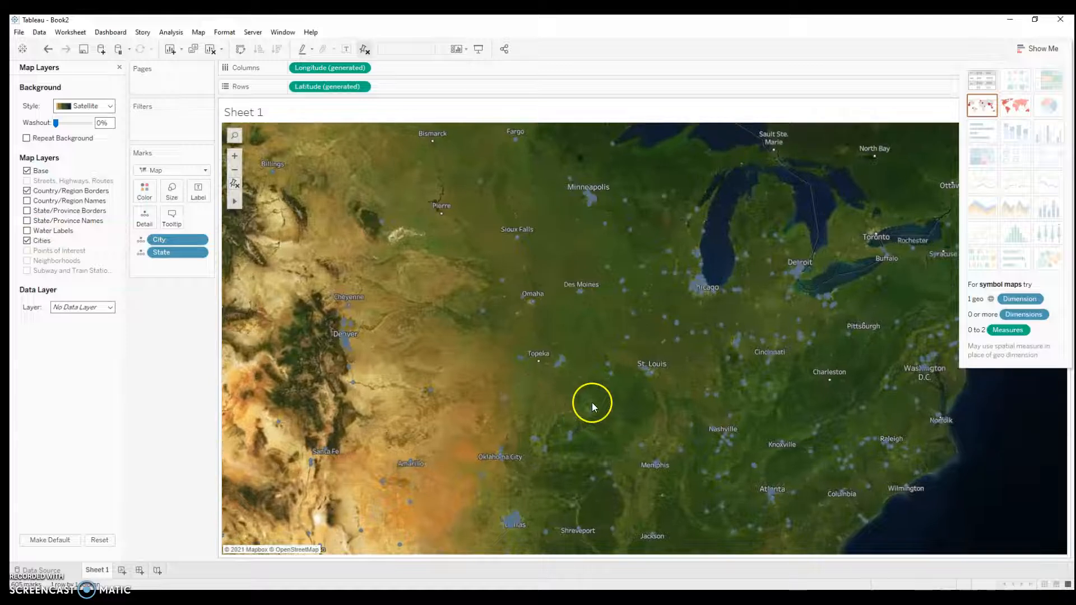
{"action": "scroll", "coordinate": [567, 395], "scroll_direction": "down", "scroll_amount": 2}
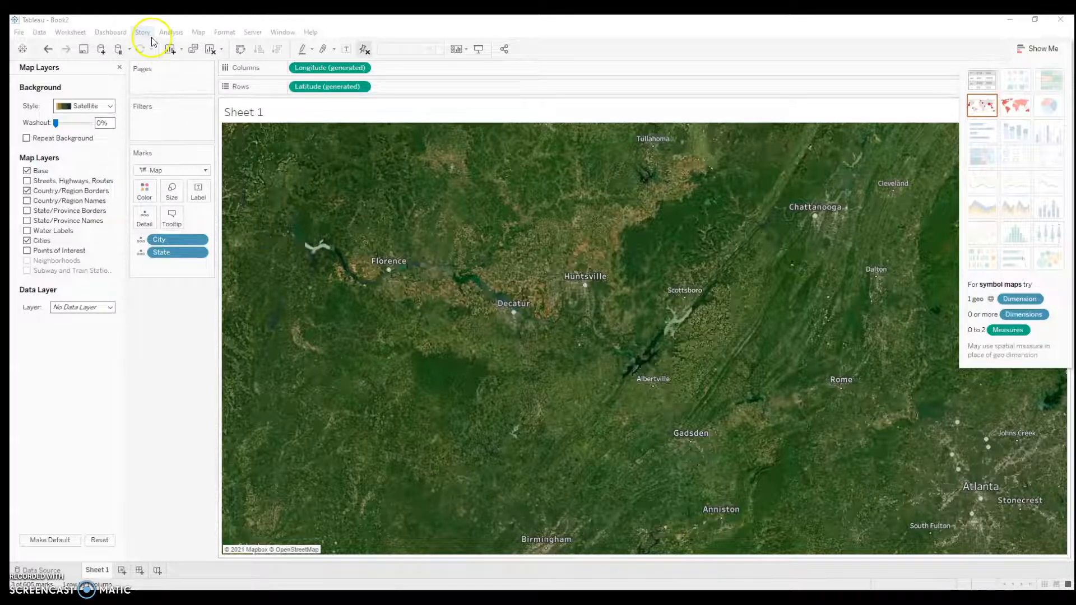
Step: Apply the Age (median) data layer to the map, broken down by County
{"action": "left_click", "coordinate": [193, 33]}
{"action": "left_click", "coordinate": [64, 376]}
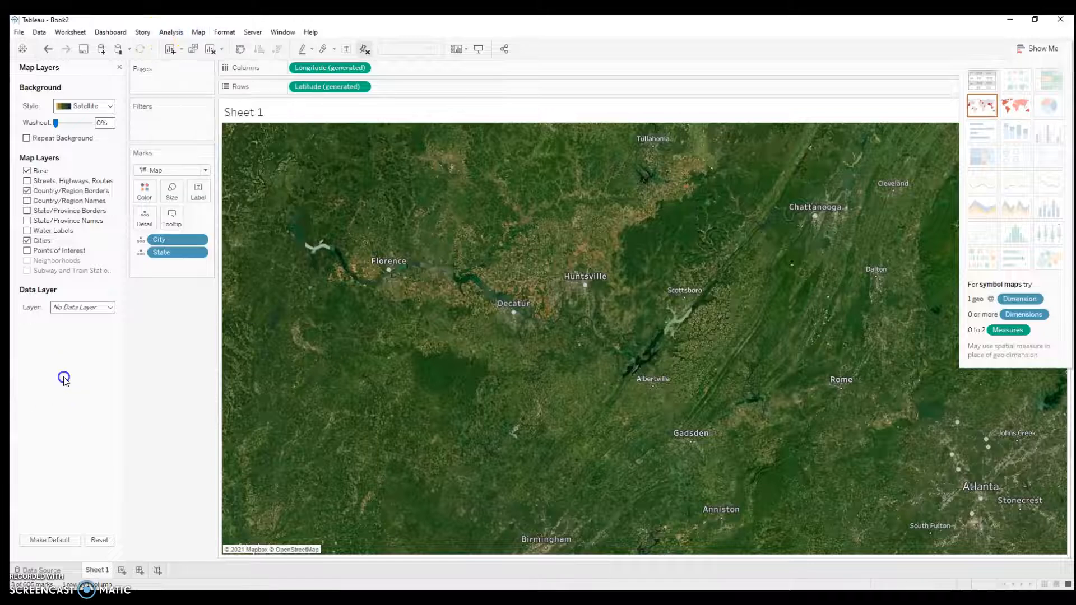
{"action": "left_click", "coordinate": [110, 307]}
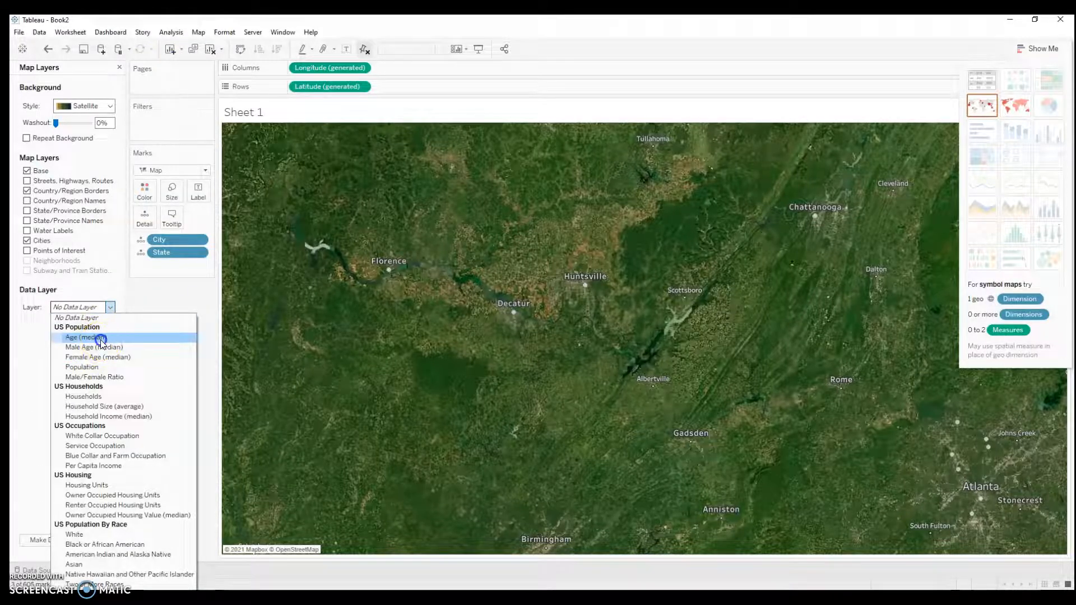
{"action": "left_click", "coordinate": [99, 337]}
{"action": "left_click", "coordinate": [112, 324]}
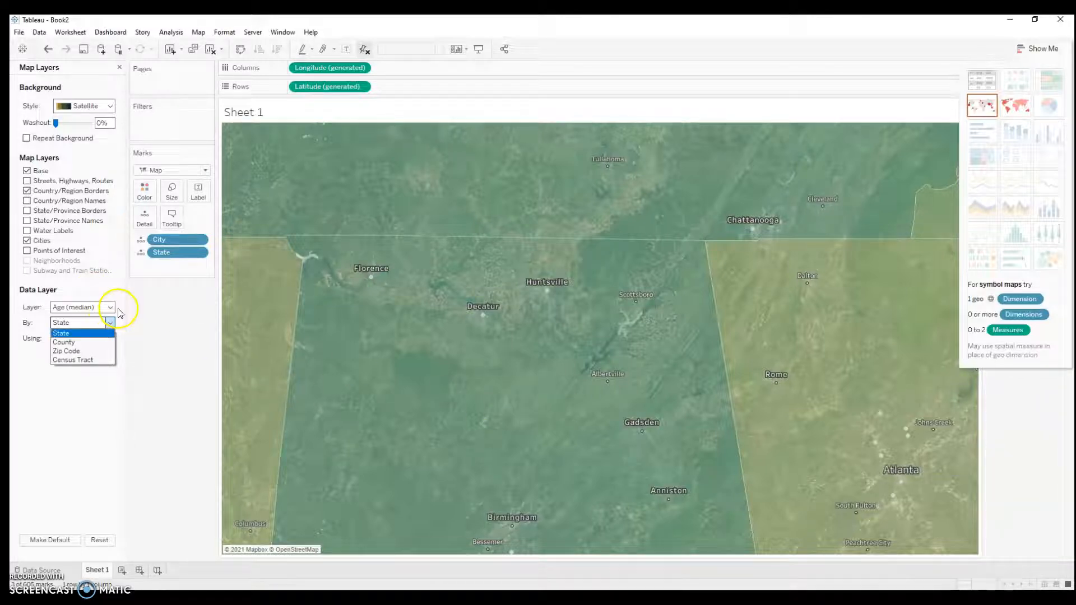
{"action": "left_click", "coordinate": [93, 343]}
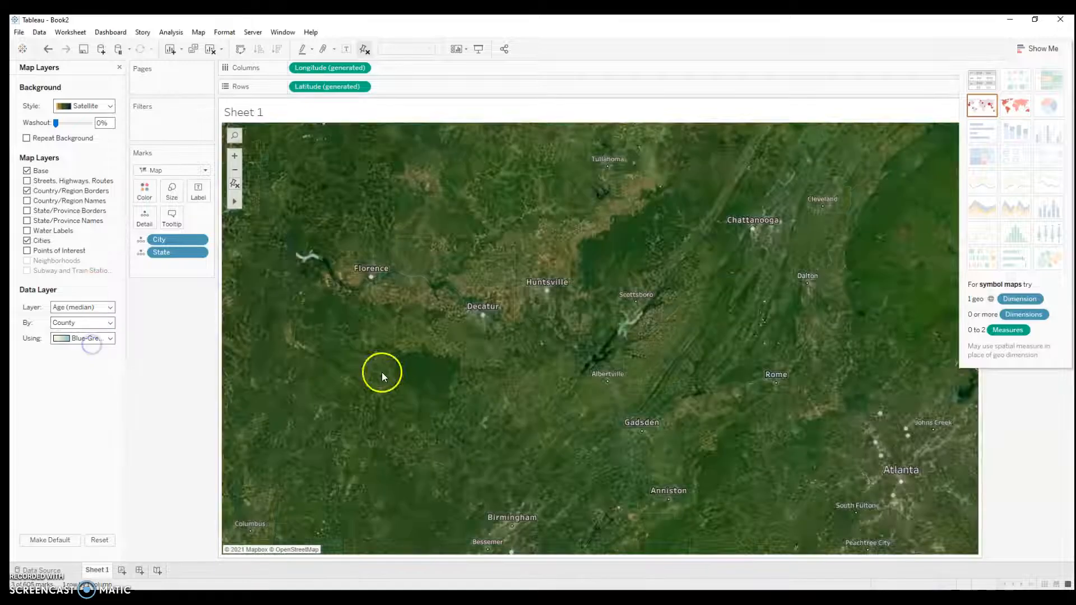
Step: Change the map's data layer to Per Capita Income, keeping the County breakdown and the blue-green palette
{"action": "scroll", "coordinate": [646, 391], "scroll_direction": "down", "scroll_amount": 6}
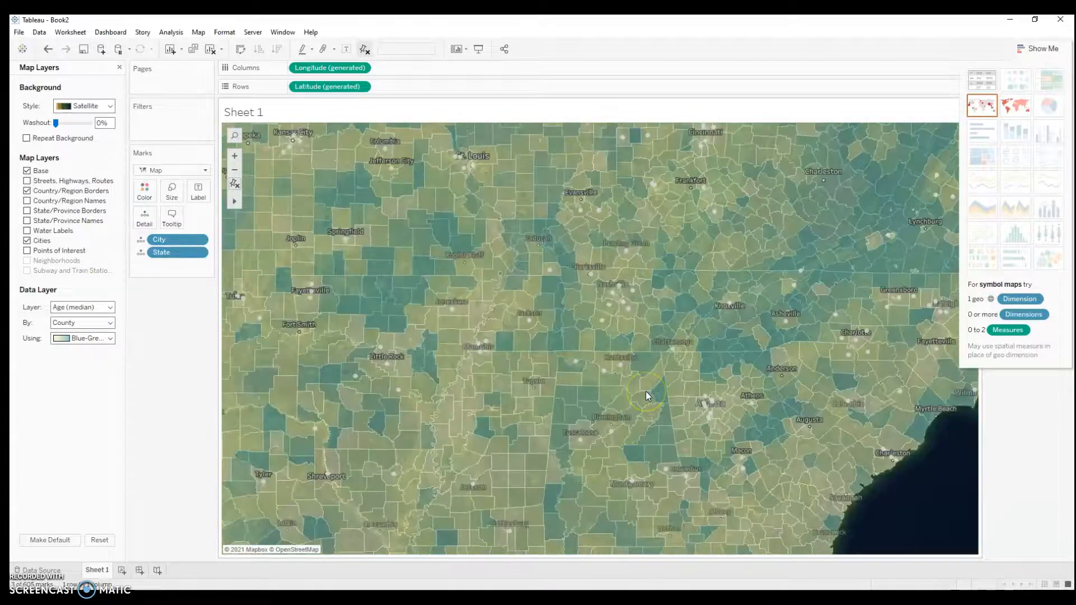
{"action": "scroll", "coordinate": [646, 391], "scroll_direction": "down", "scroll_amount": 2}
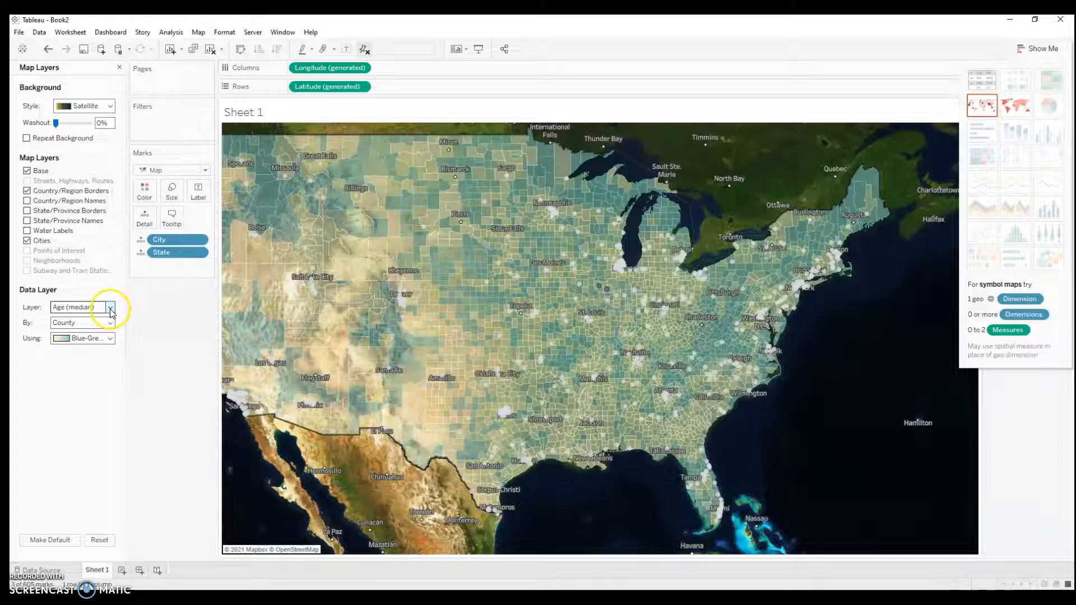
{"action": "left_click", "coordinate": [110, 339]}
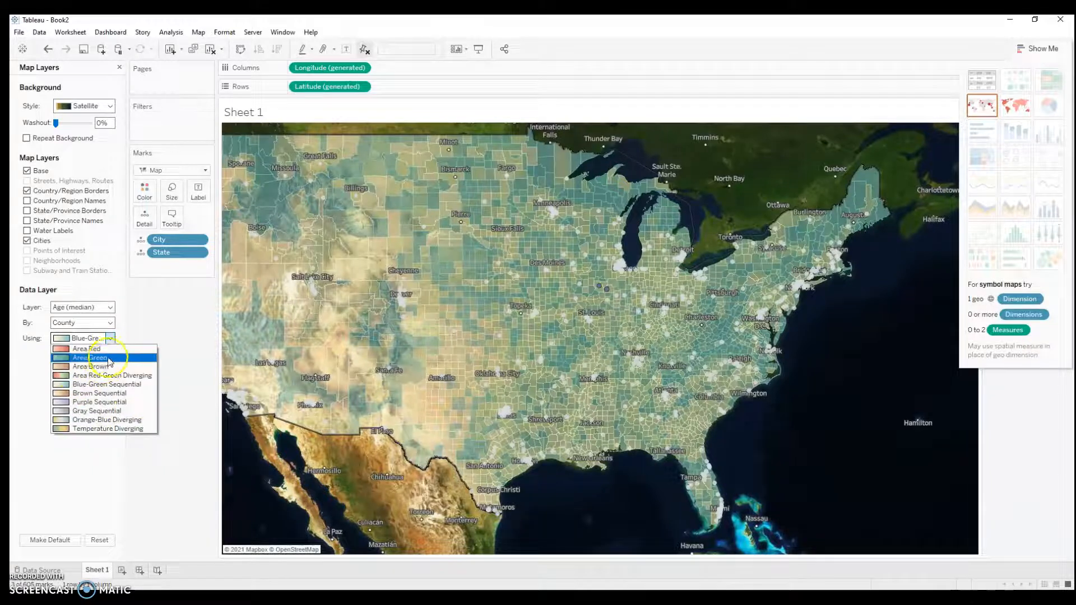
{"action": "left_click", "coordinate": [121, 342]}
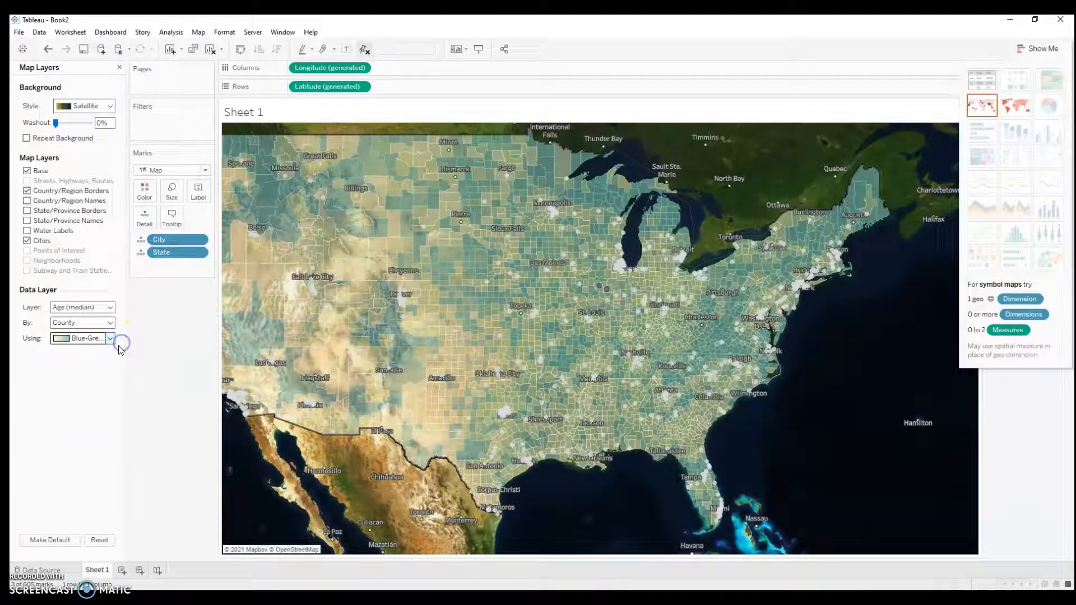
{"action": "left_click", "coordinate": [111, 307]}
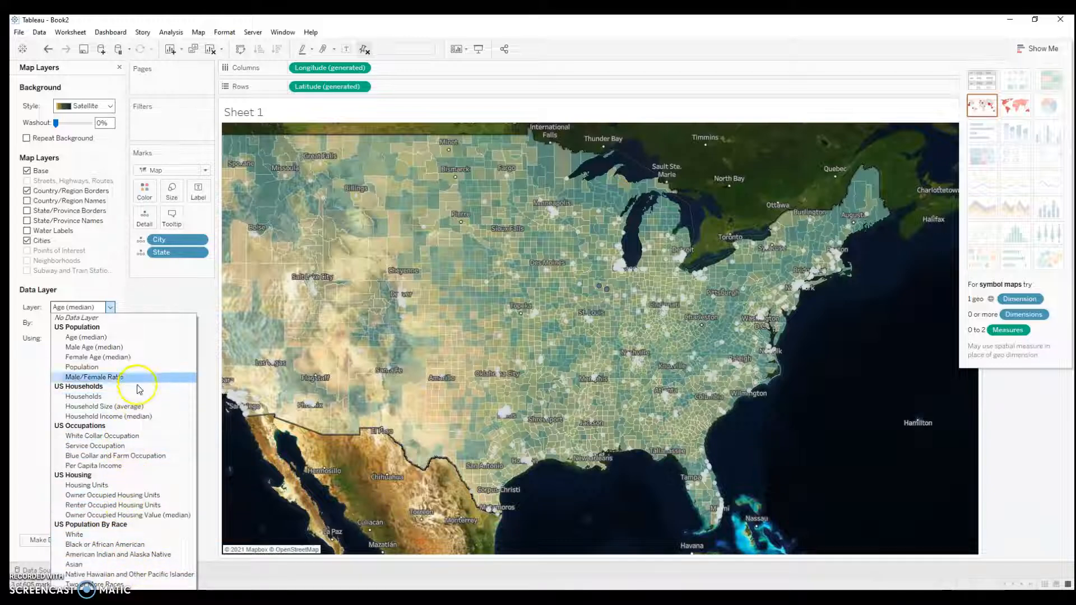
{"action": "left_click", "coordinate": [112, 466]}
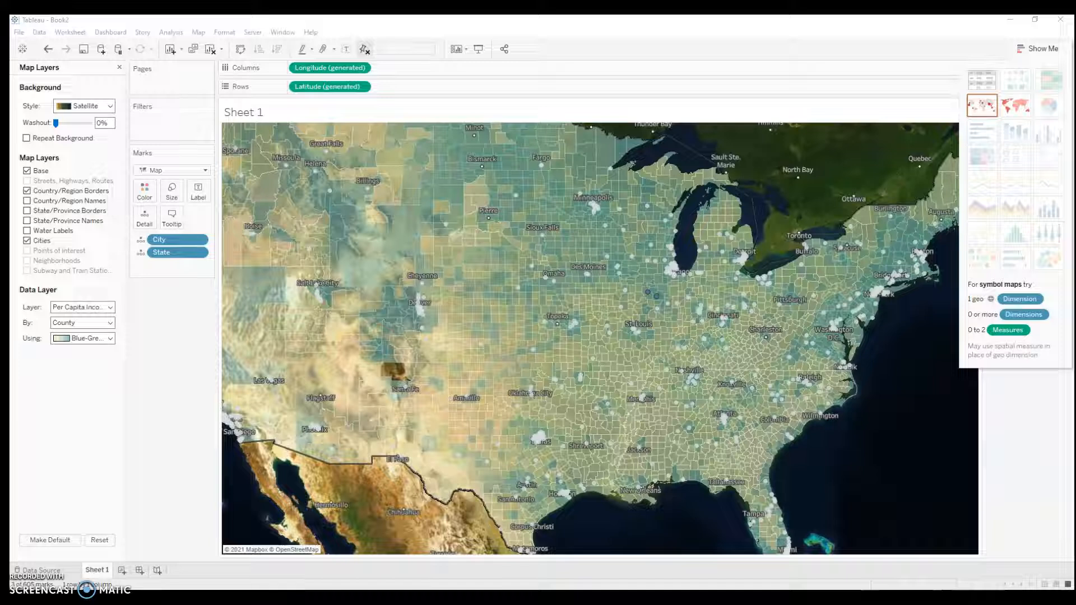
Step: Start adding a WMS background map and switch to the browser's USGS National Map Services page to find a server URL
{"action": "left_click", "coordinate": [194, 33]}
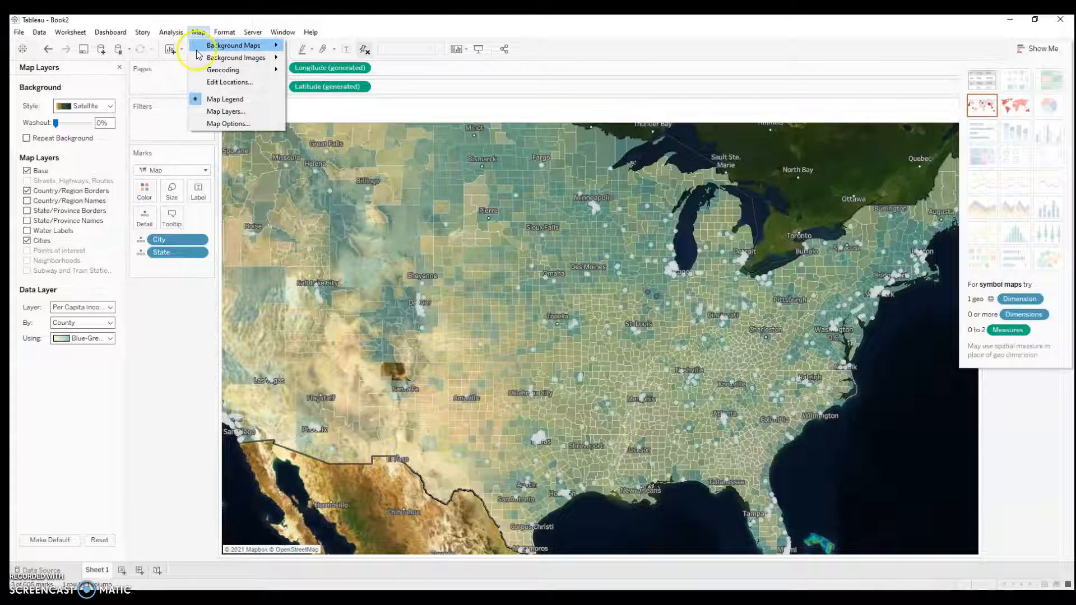
{"action": "left_click", "coordinate": [328, 168]}
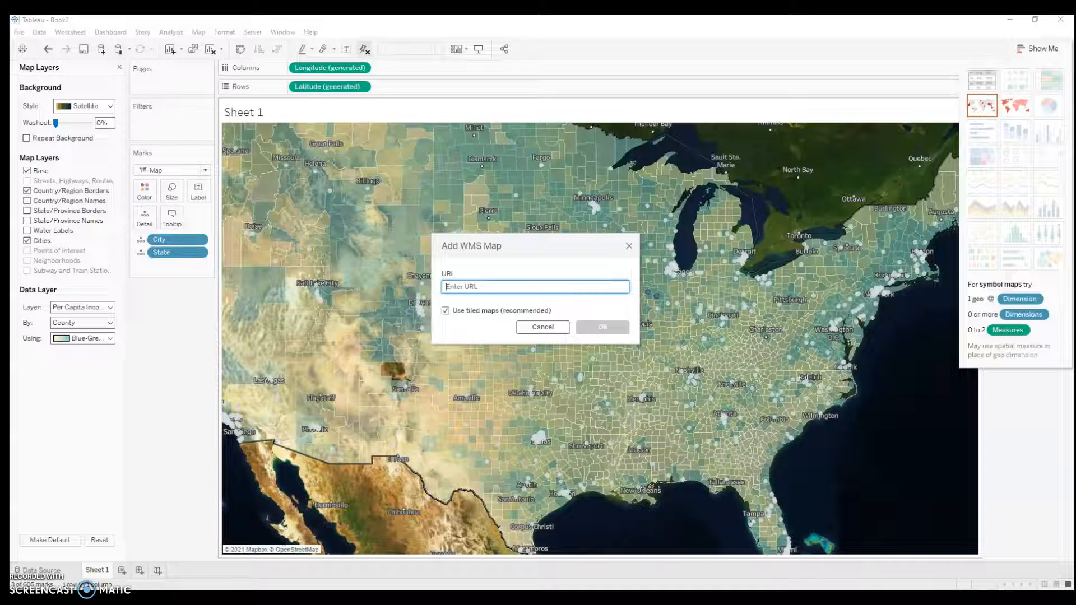
{"action": "mouse_move", "coordinate": [404, 599]}
{"action": "left_click", "coordinate": [342, 561]}
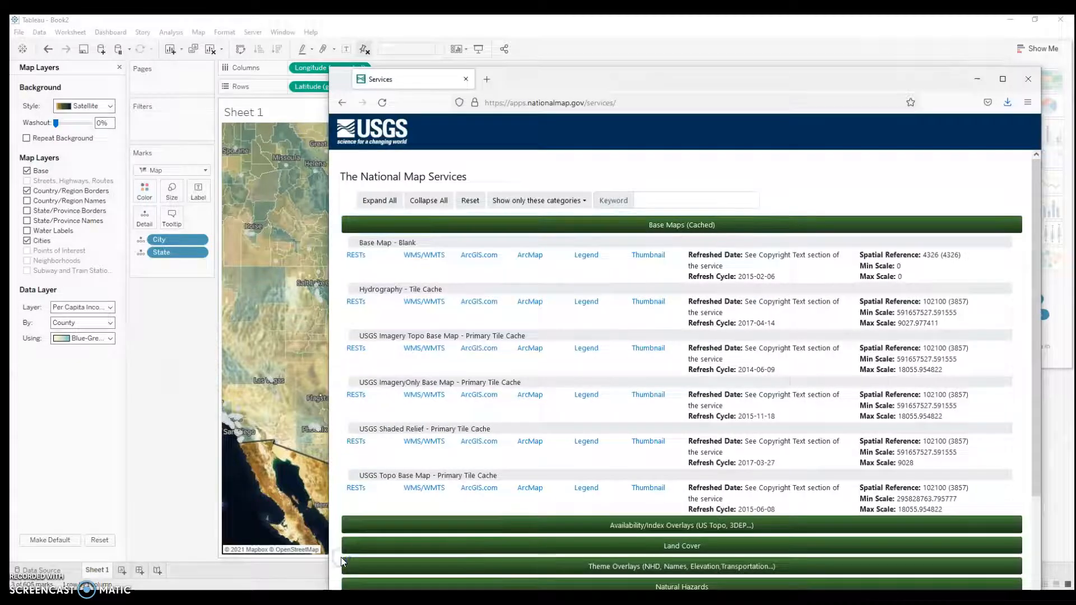
{"action": "left_click_drag", "start_coordinate": [560, 84], "coordinate": [384, 54]}
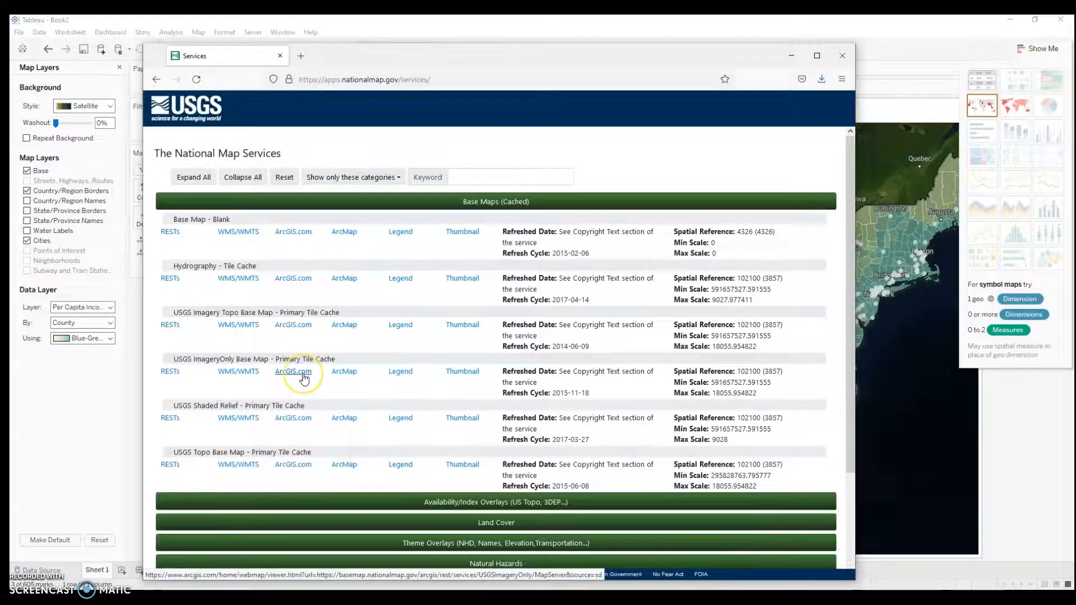
Step: Expand the Land Cover services and open the WMS/WMTS capabilities document for NLCD Canopy Cover
{"action": "scroll", "coordinate": [304, 375], "scroll_direction": "down", "scroll_amount": 1}
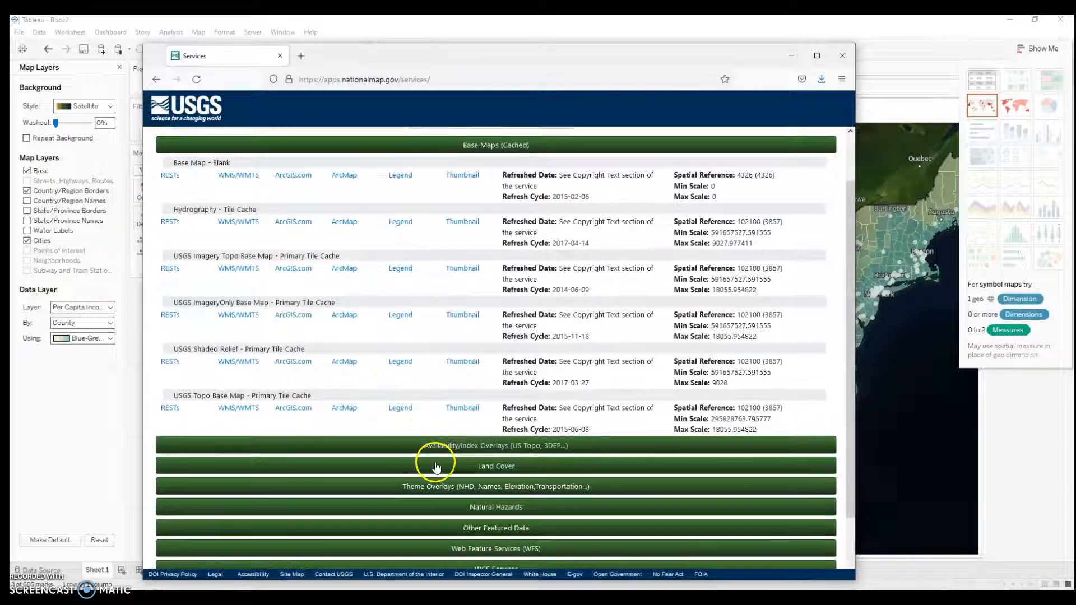
{"action": "left_click", "coordinate": [424, 466]}
{"action": "scroll", "coordinate": [423, 412], "scroll_direction": "down", "scroll_amount": 2}
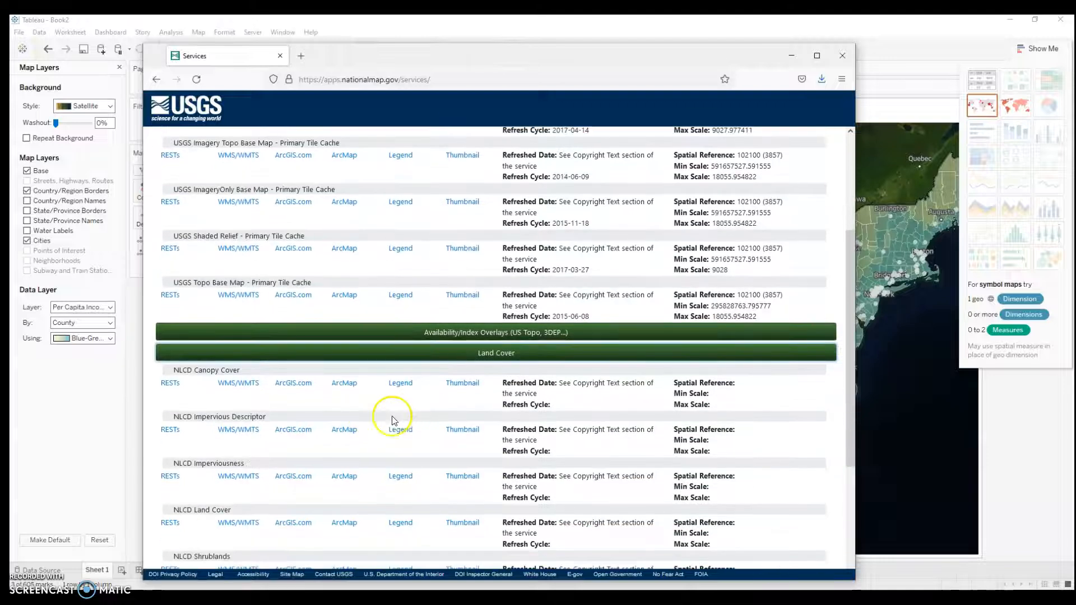
{"action": "left_click", "coordinate": [232, 384]}
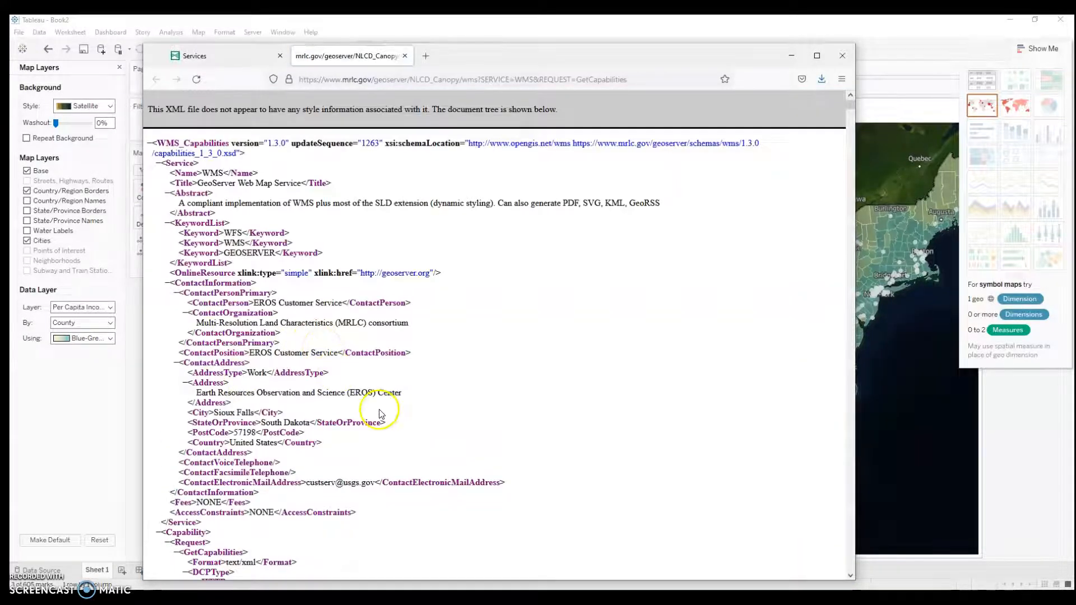
{"action": "scroll", "coordinate": [375, 414], "scroll_direction": "down", "scroll_amount": 6}
{"action": "scroll", "coordinate": [379, 414], "scroll_direction": "up", "scroll_amount": 1}
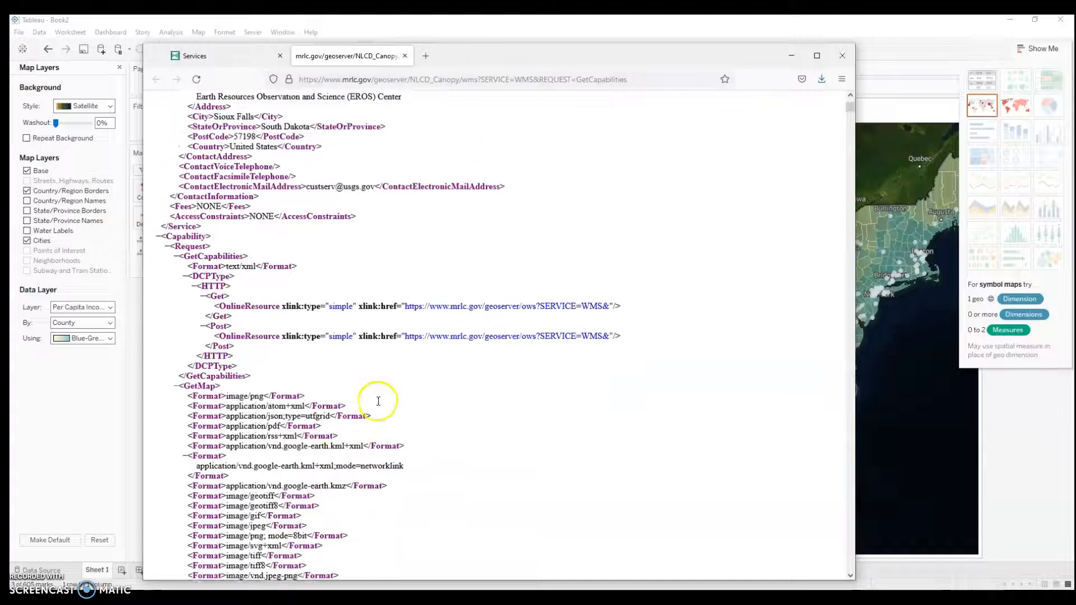
{"action": "left_click_drag", "start_coordinate": [405, 320], "coordinate": [612, 320]}
{"action": "key", "text": "ctrl+c"}
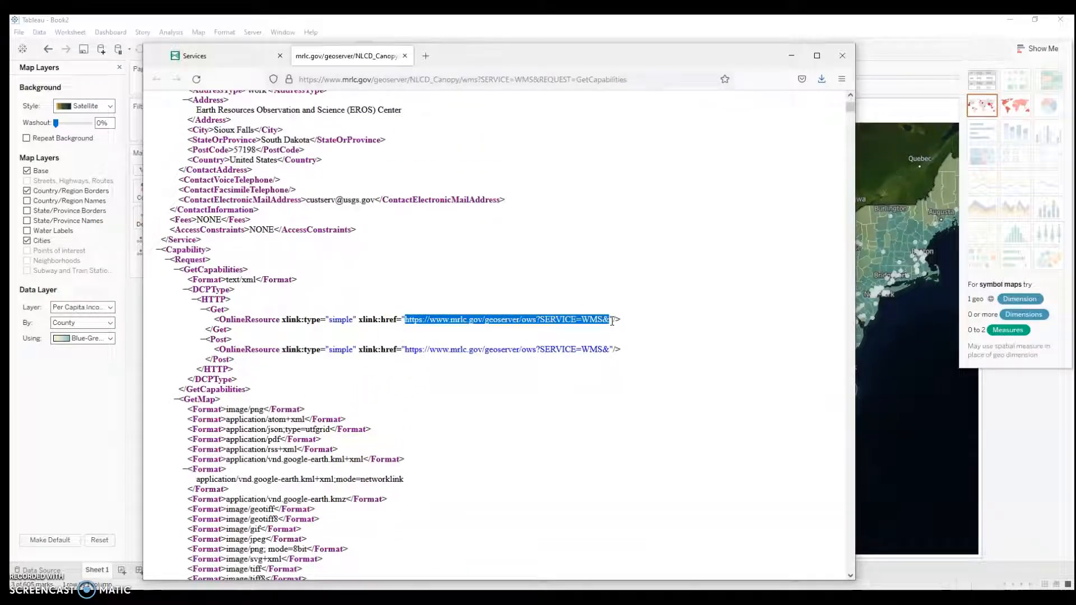
{"action": "left_click", "coordinate": [103, 376]}
{"action": "key", "text": "ctrl+v"}
{"action": "left_click", "coordinate": [603, 326]}
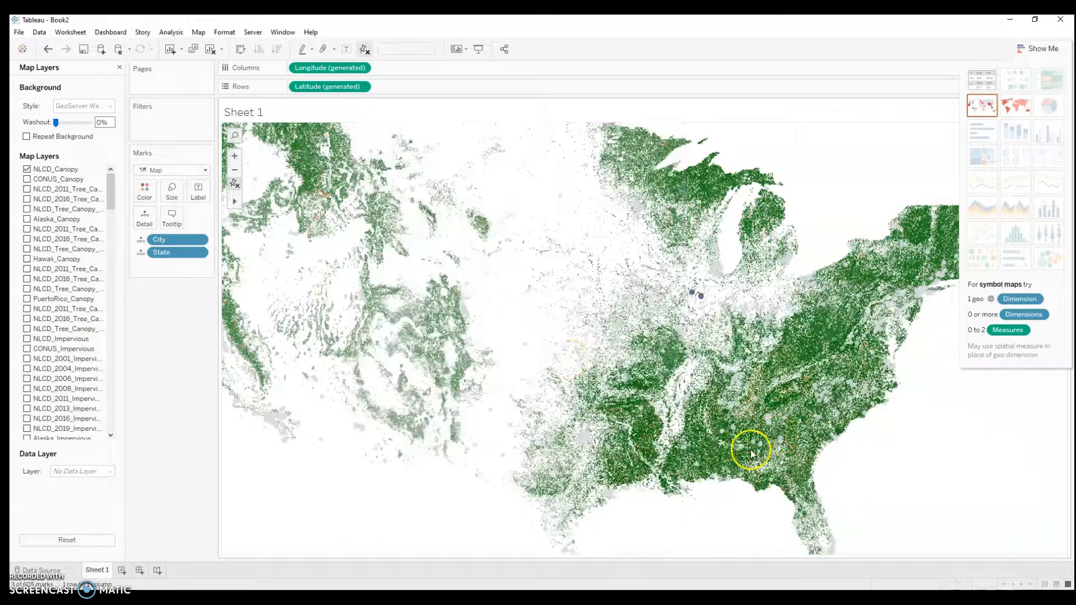
Step: Examine the NLCD canopy background map at different zoom levels, from the Gulf Coast to the whole United States
{"action": "scroll", "coordinate": [751, 449], "scroll_direction": "down", "scroll_amount": 3}
{"action": "scroll", "coordinate": [752, 457], "scroll_direction": "up", "scroll_amount": 3}
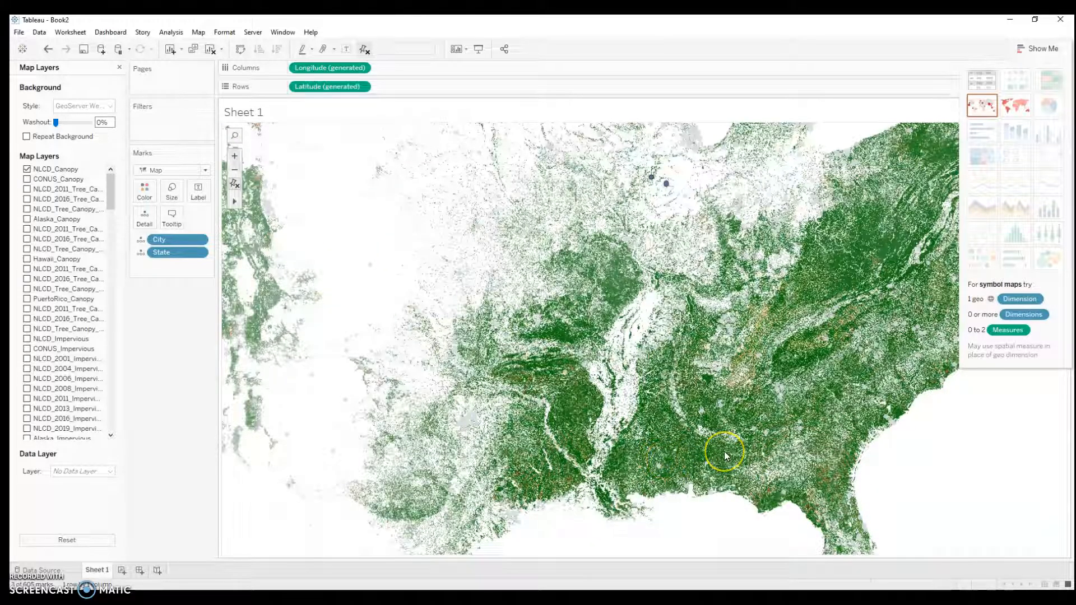
{"action": "scroll", "coordinate": [725, 452], "scroll_direction": "down", "scroll_amount": 3}
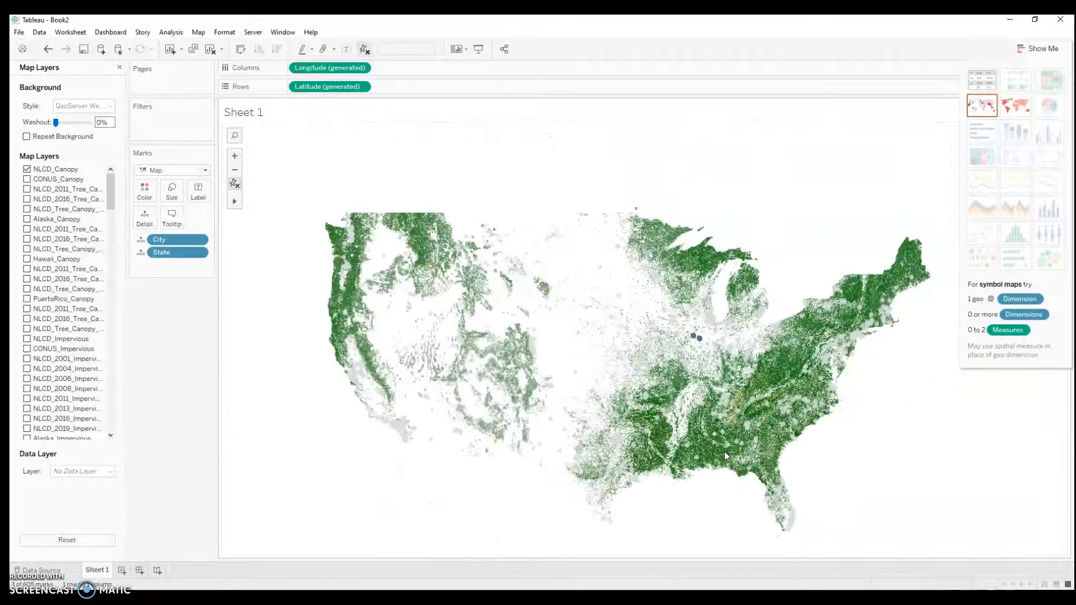
{"action": "scroll", "coordinate": [724, 452], "scroll_direction": "up", "scroll_amount": 2}
{"action": "left_click", "coordinate": [705, 456]}
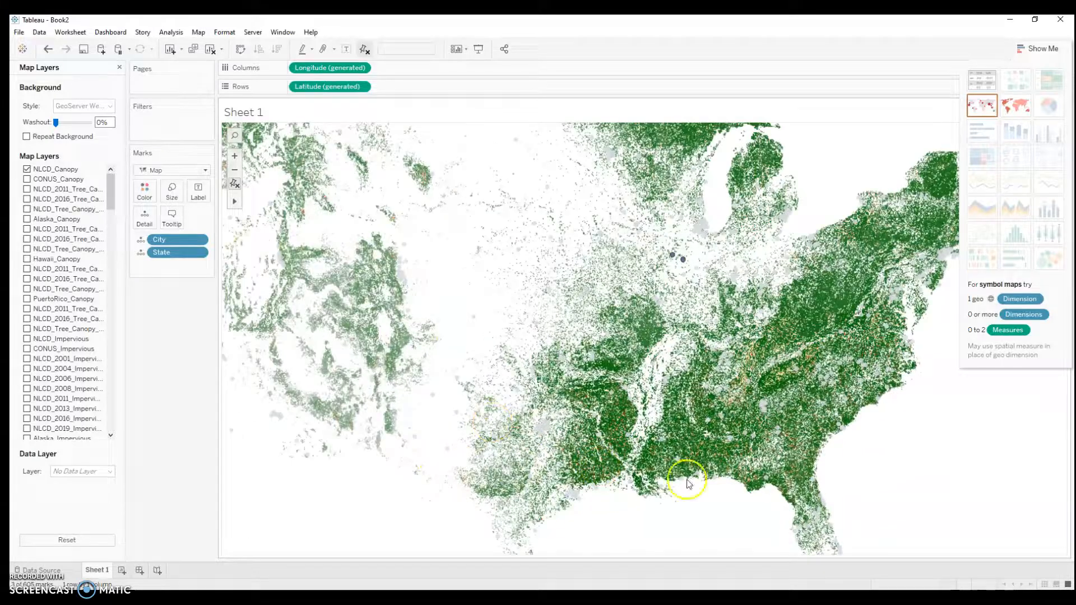
{"action": "scroll", "coordinate": [723, 466], "scroll_direction": "up", "scroll_amount": 3}
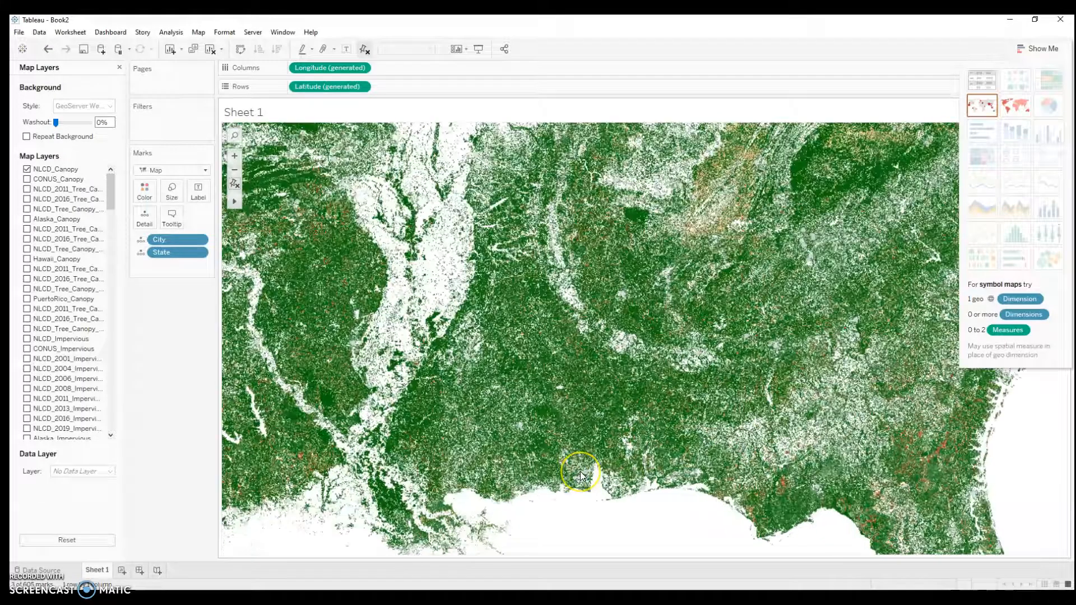
{"action": "scroll", "coordinate": [583, 474], "scroll_direction": "down", "scroll_amount": 3}
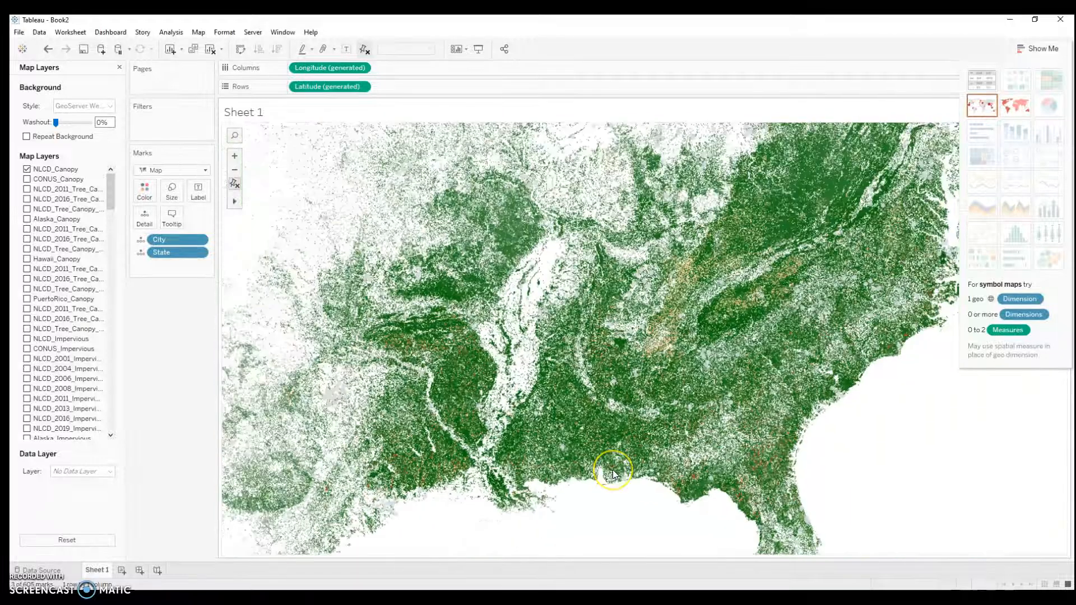
{"action": "scroll", "coordinate": [613, 473], "scroll_direction": "down", "scroll_amount": 1}
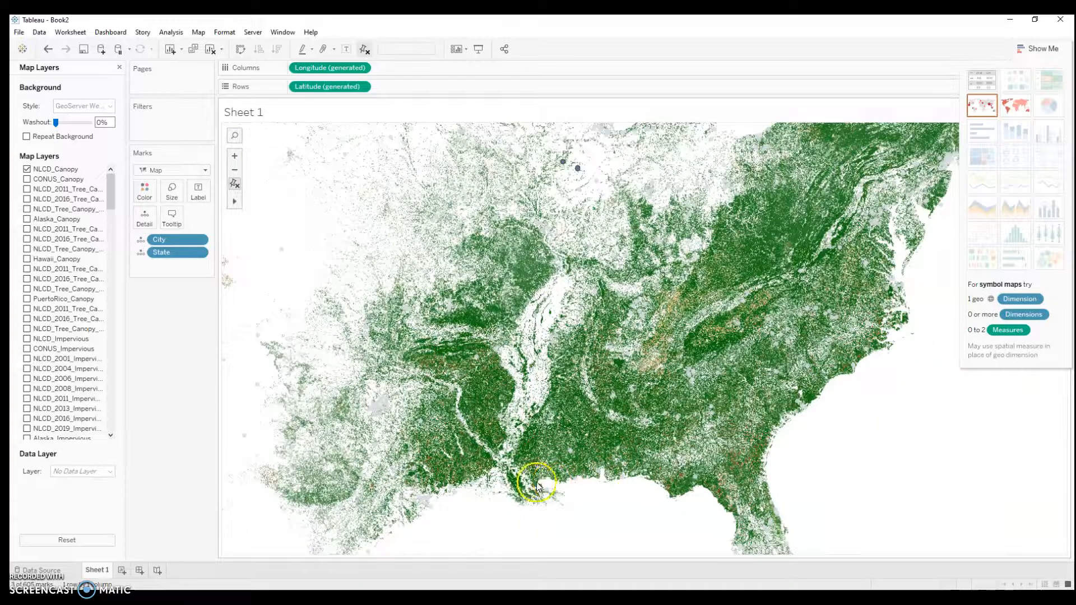
{"action": "left_click_drag", "start_coordinate": [481, 480], "coordinate": [664, 519]}
{"action": "left_click_drag", "start_coordinate": [511, 454], "coordinate": [658, 467]}
{"action": "left_click_drag", "start_coordinate": [439, 441], "coordinate": [572, 439]}
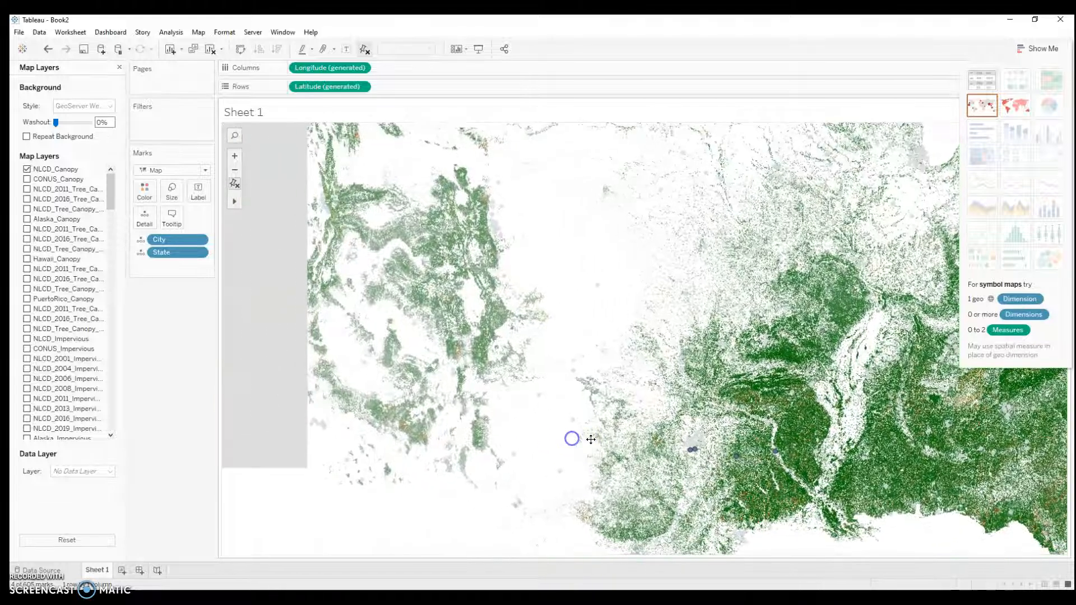
{"action": "left_click", "coordinate": [531, 316]}
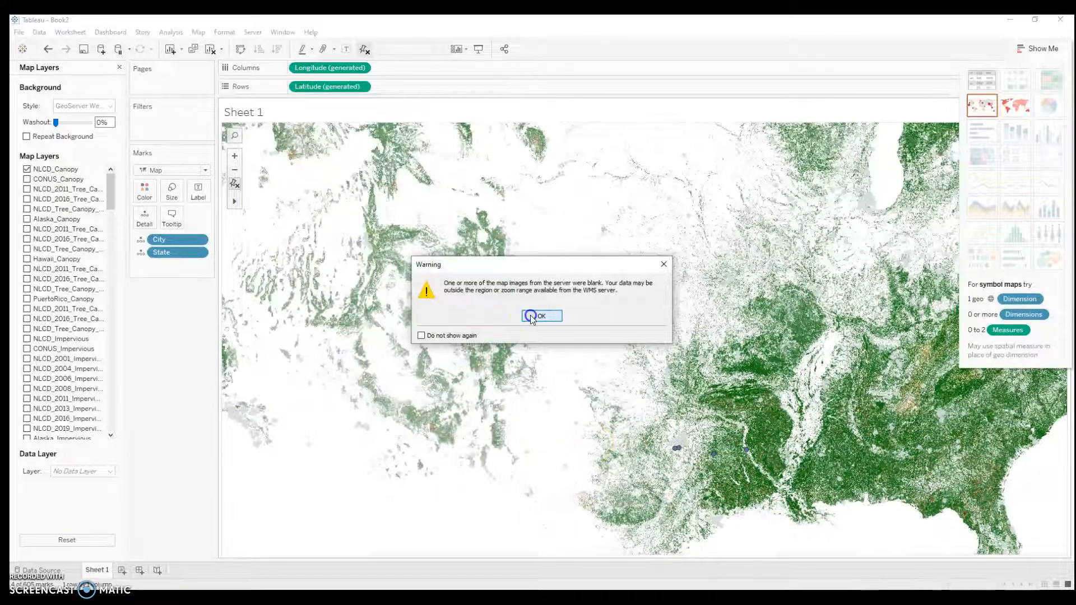
{"action": "scroll", "coordinate": [709, 420], "scroll_direction": "down", "scroll_amount": 5}
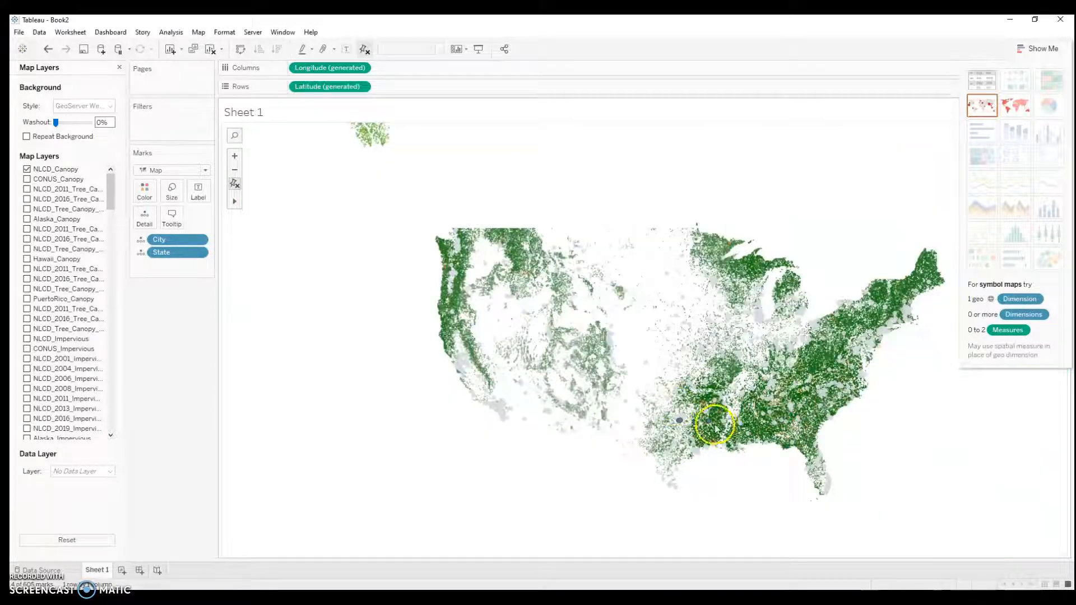
{"action": "scroll", "coordinate": [716, 429], "scroll_direction": "down", "scroll_amount": 2}
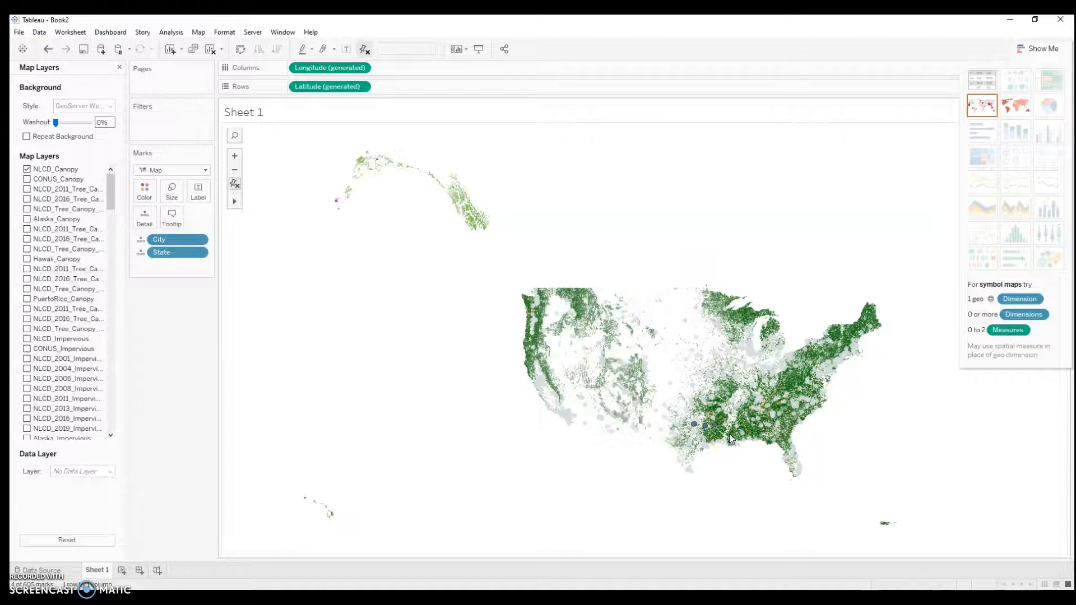
{"action": "double_click", "coordinate": [730, 439]}
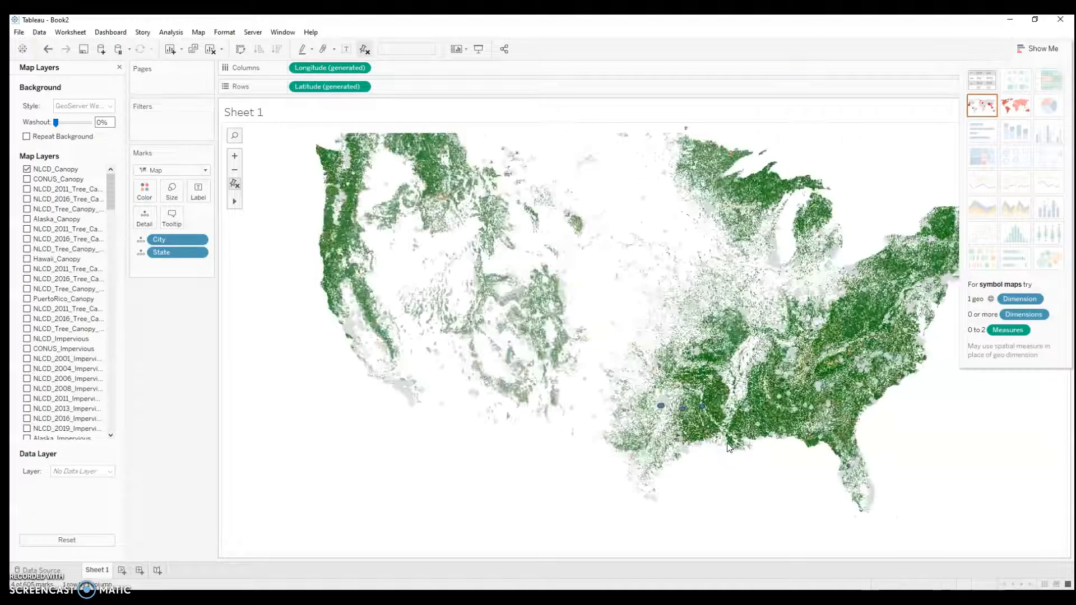
{"action": "left_click_drag", "start_coordinate": [697, 432], "coordinate": [633, 457]}
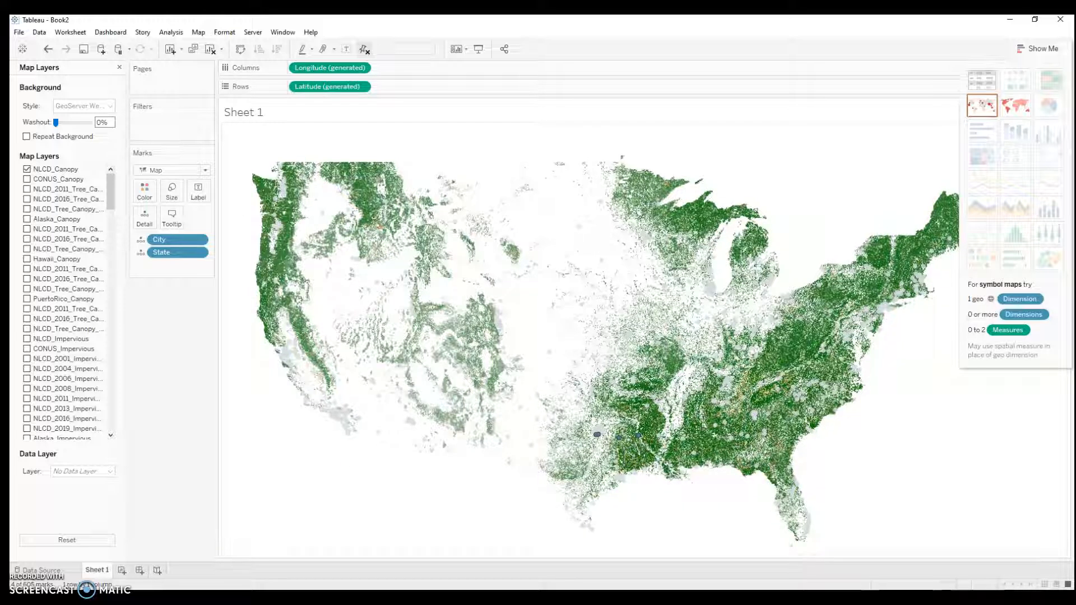
Step: Switch to the browser, look up MAPBOX to reach the open account page, and go to the styles list in Mapbox Studio
{"action": "left_click", "coordinate": [294, 561]}
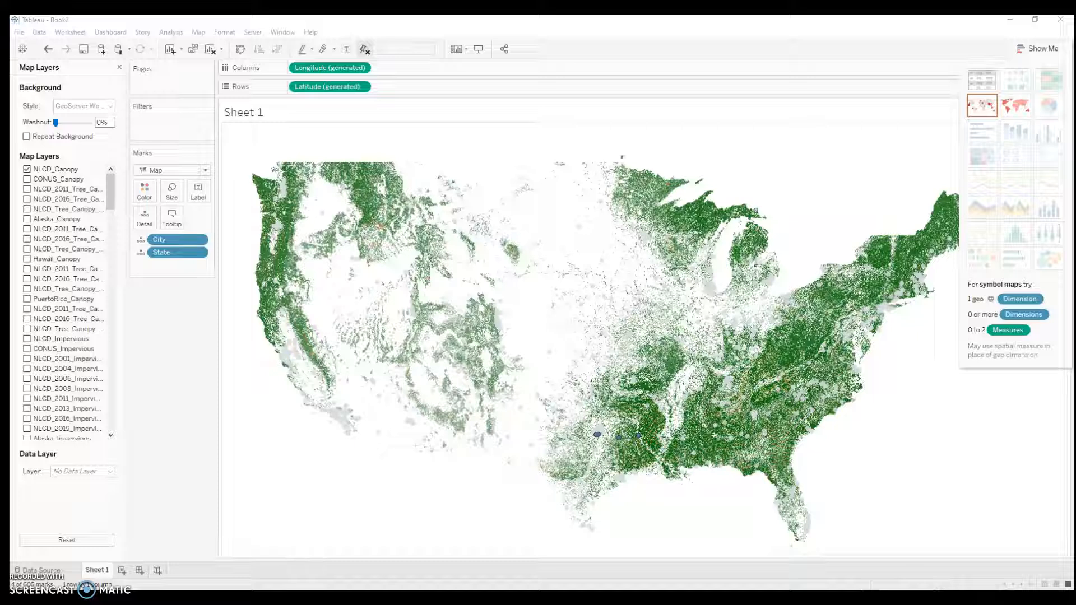
{"action": "mouse_move", "coordinate": [402, 597]}
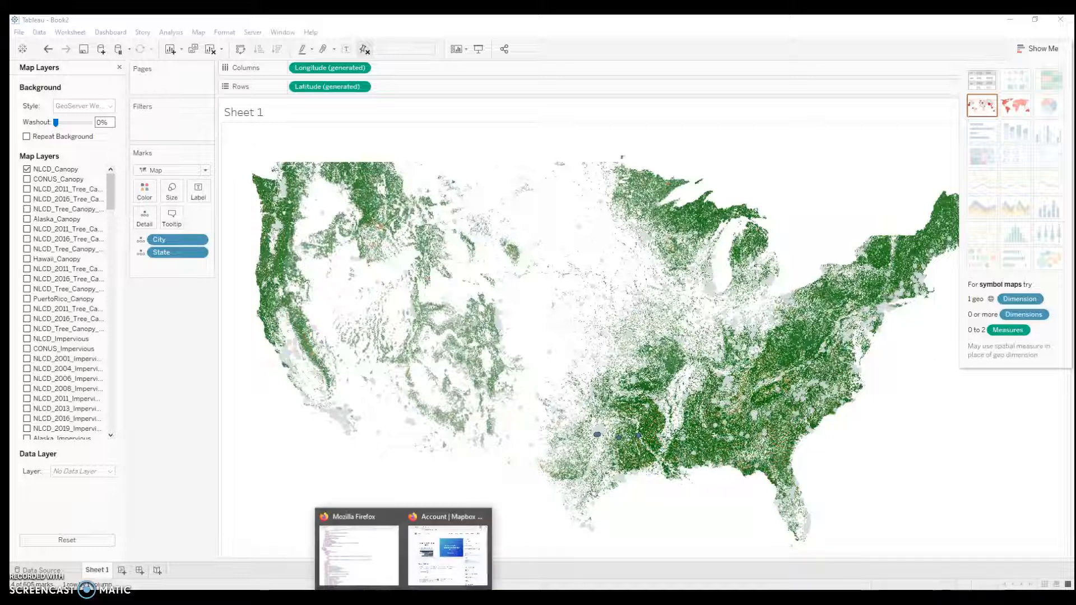
{"action": "left_click", "coordinate": [369, 550]}
{"action": "left_click", "coordinate": [354, 79]}
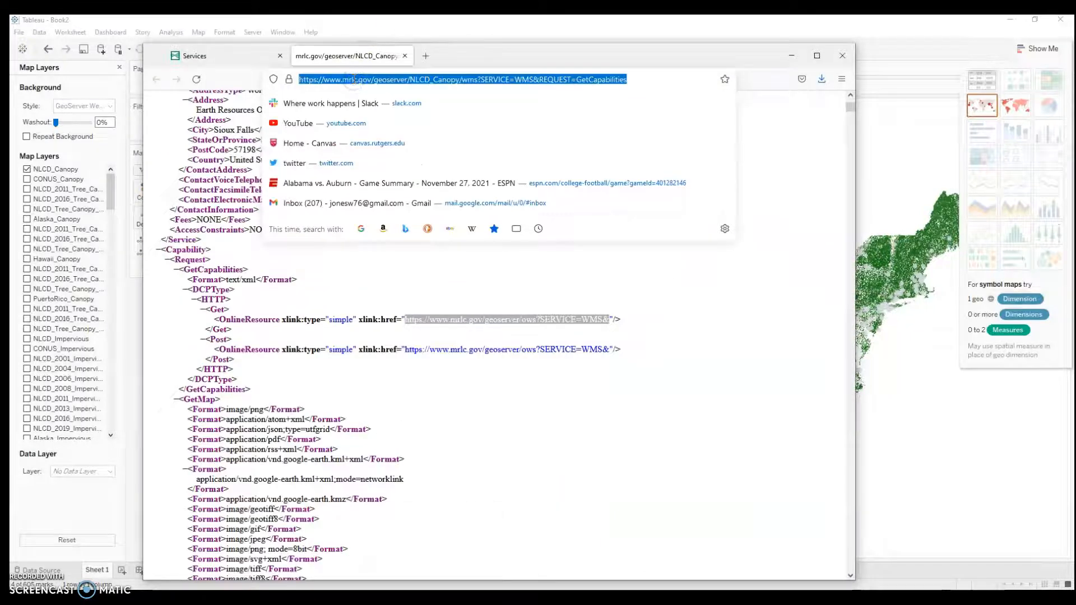
{"action": "type", "text": "MAPBOX"}
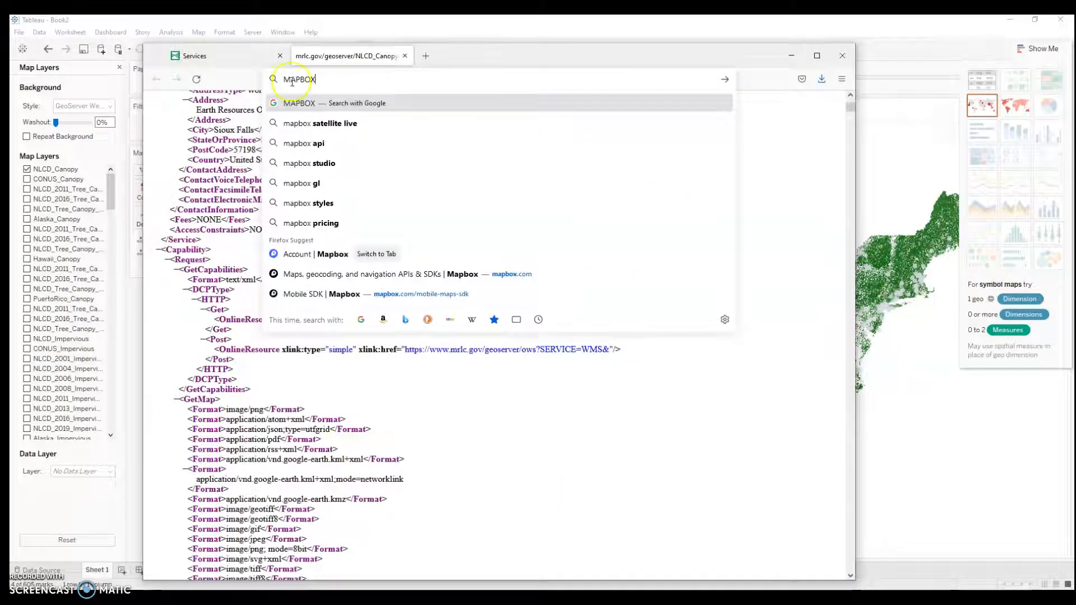
{"action": "left_click", "coordinate": [302, 255]}
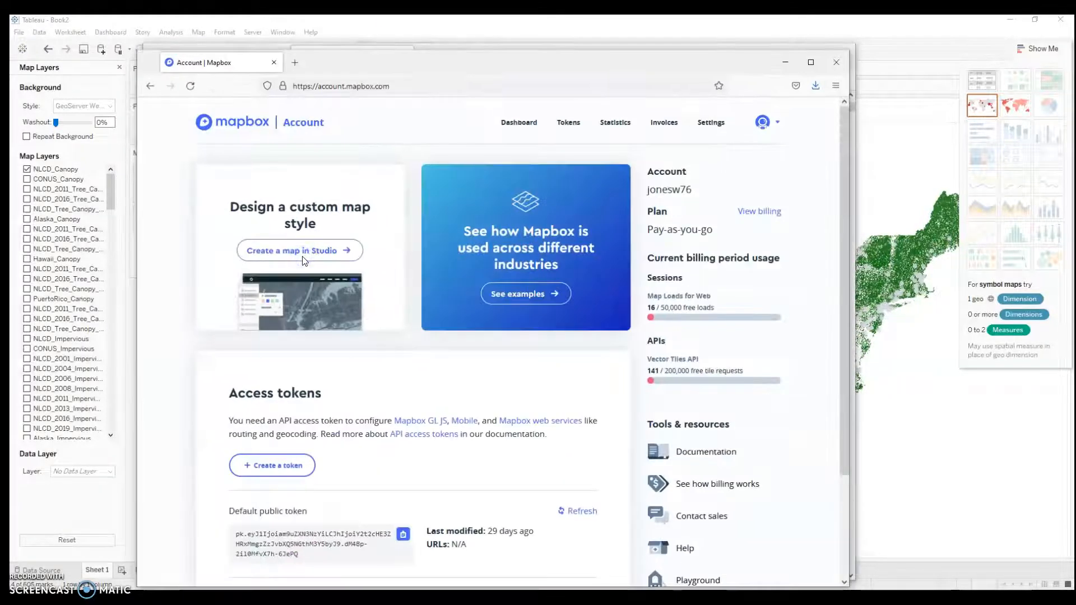
{"action": "left_click", "coordinate": [764, 122]}
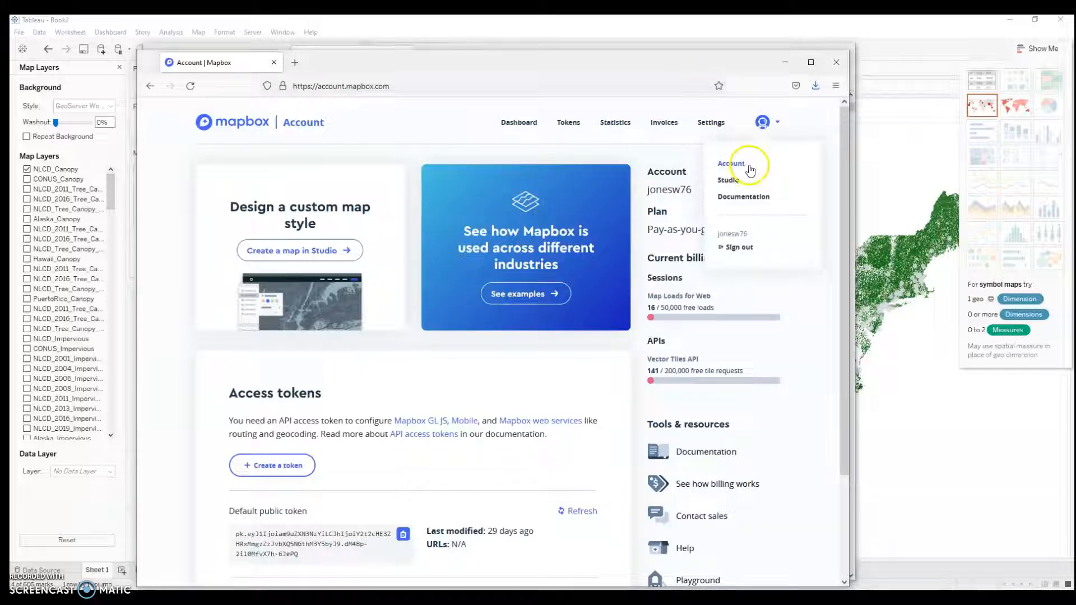
{"action": "left_click", "coordinate": [732, 180]}
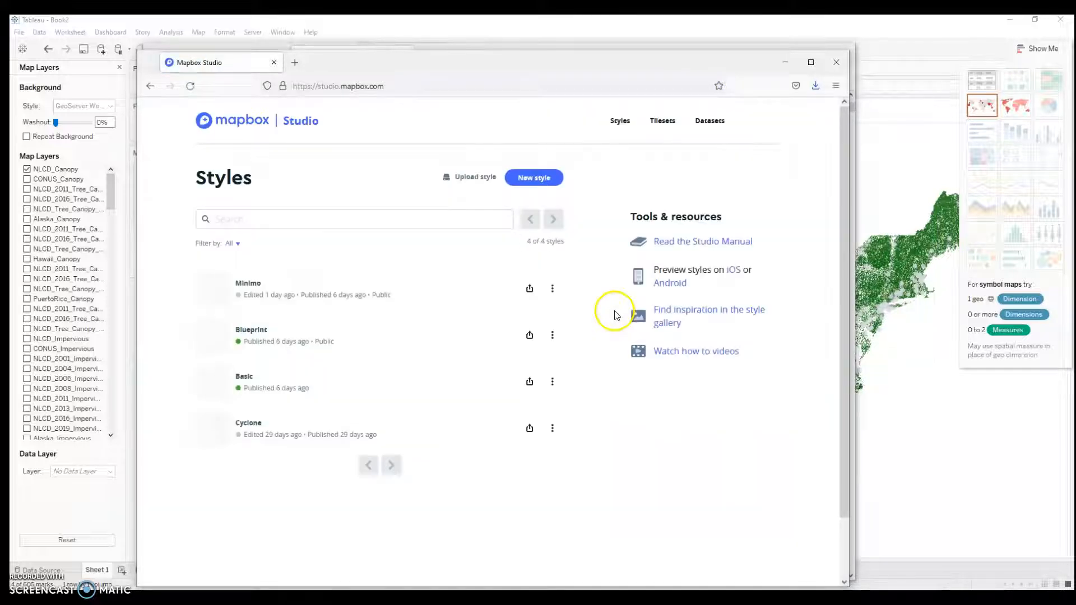
Step: Open the Minimo style in Mapbox Studio and copy its production share link that allows copying
{"action": "left_click", "coordinate": [277, 293]}
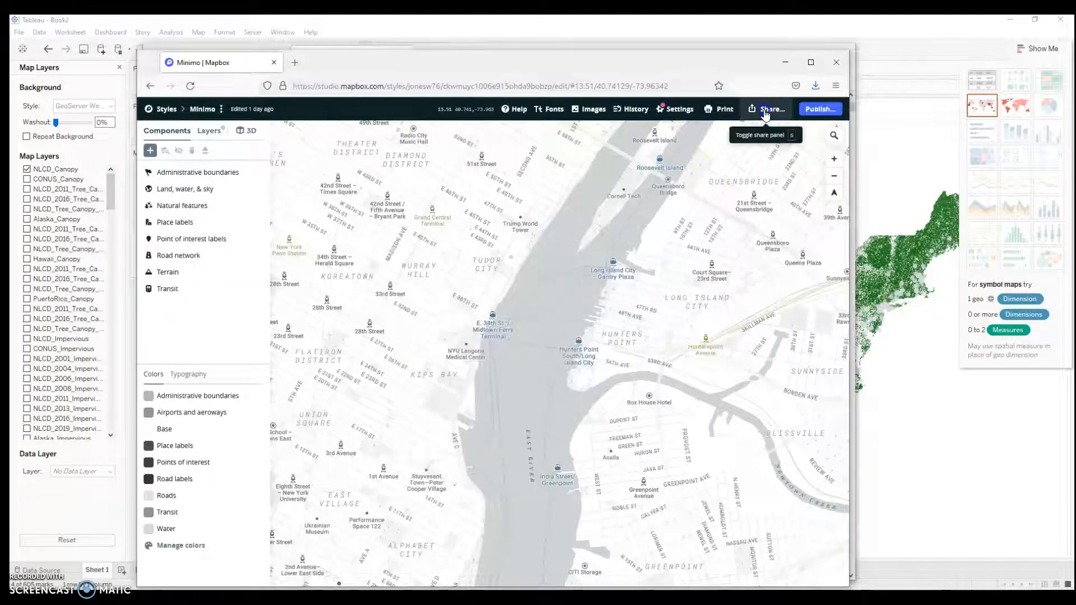
{"action": "left_click", "coordinate": [766, 112]}
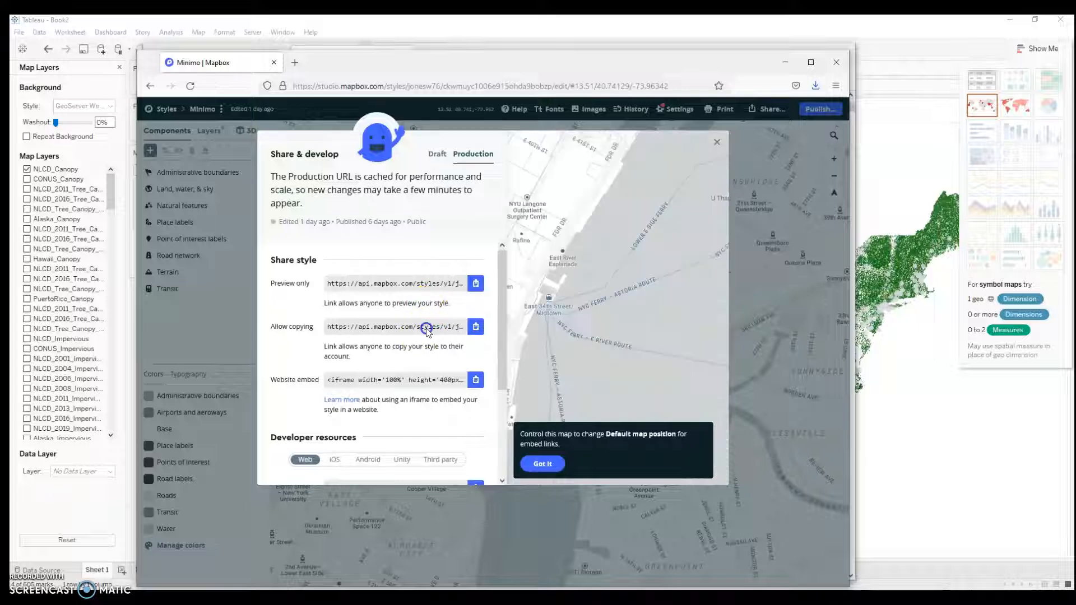
{"action": "left_click", "coordinate": [476, 330]}
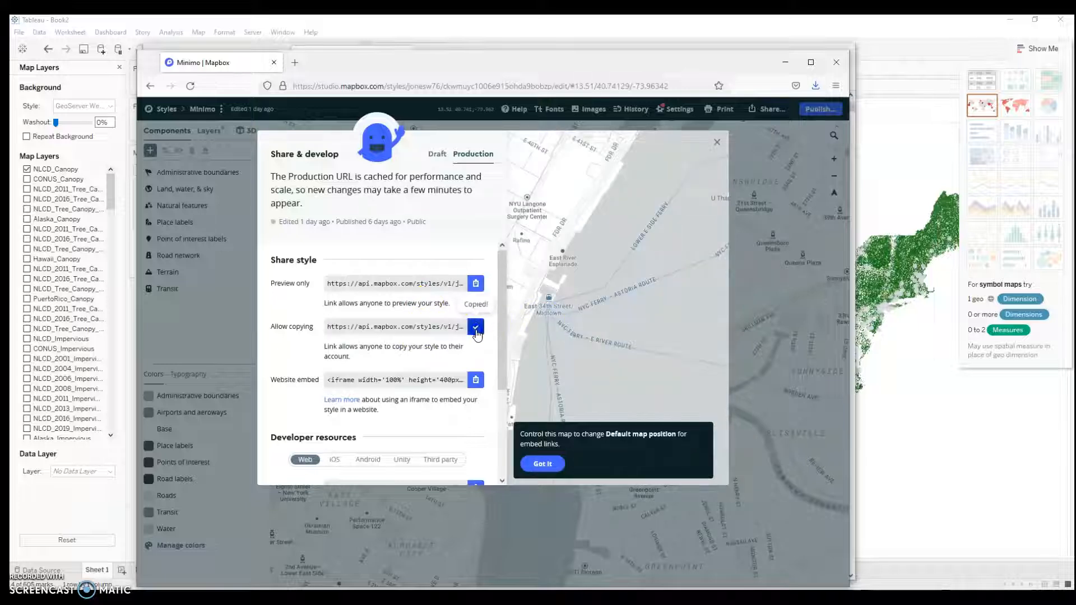
Step: Switch back to Tableau and start adding a Mapbox background map
{"action": "left_click", "coordinate": [785, 63]}
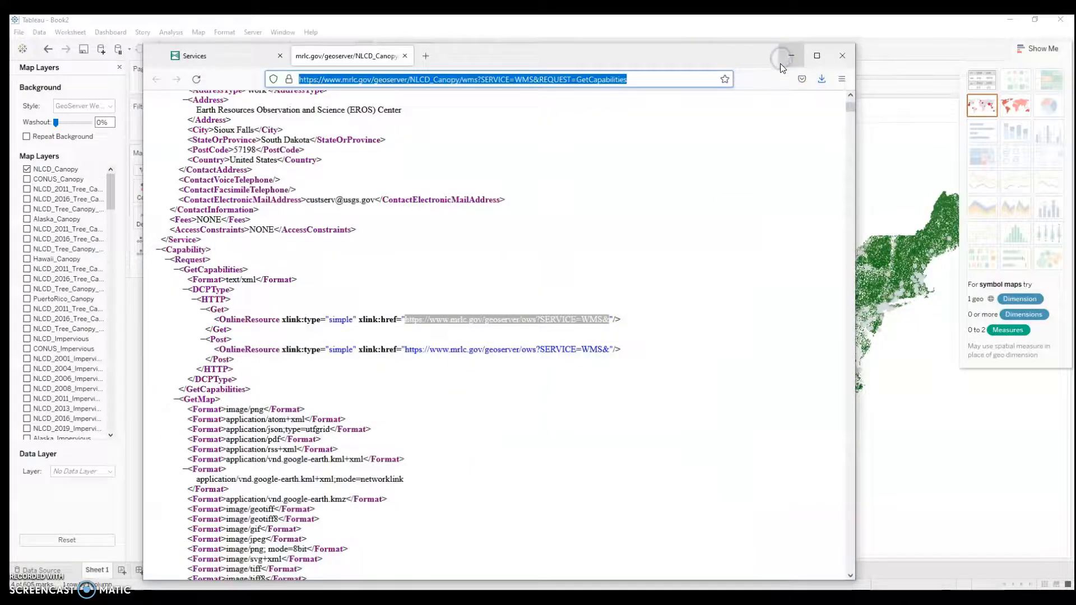
{"action": "left_click", "coordinate": [781, 62]}
{"action": "left_click", "coordinate": [199, 32]}
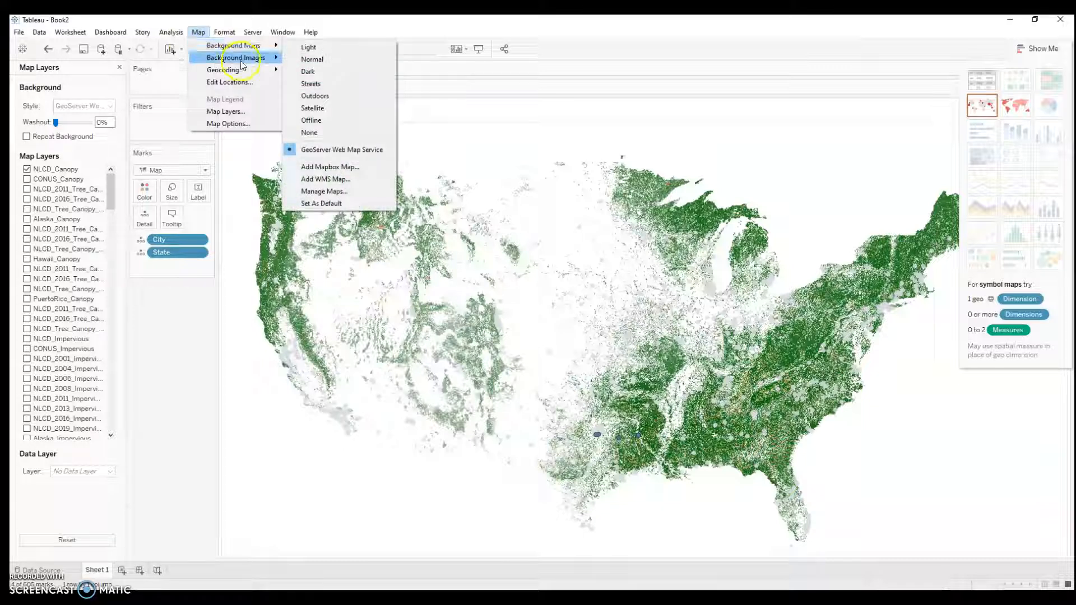
{"action": "left_click", "coordinate": [330, 167]}
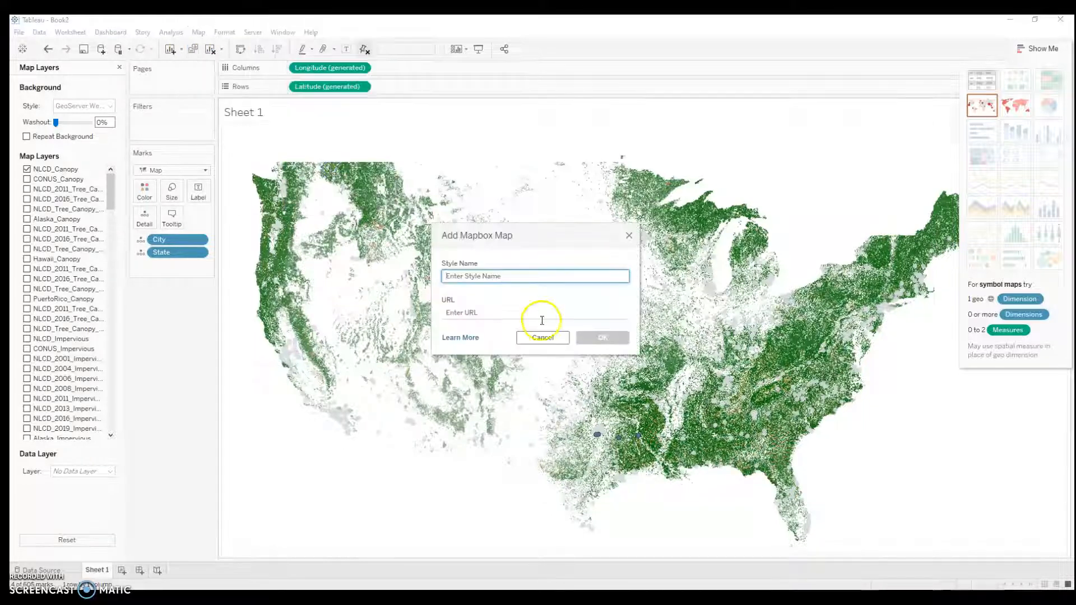
{"action": "key", "text": "super"}
{"action": "type", "text": "nimo"}
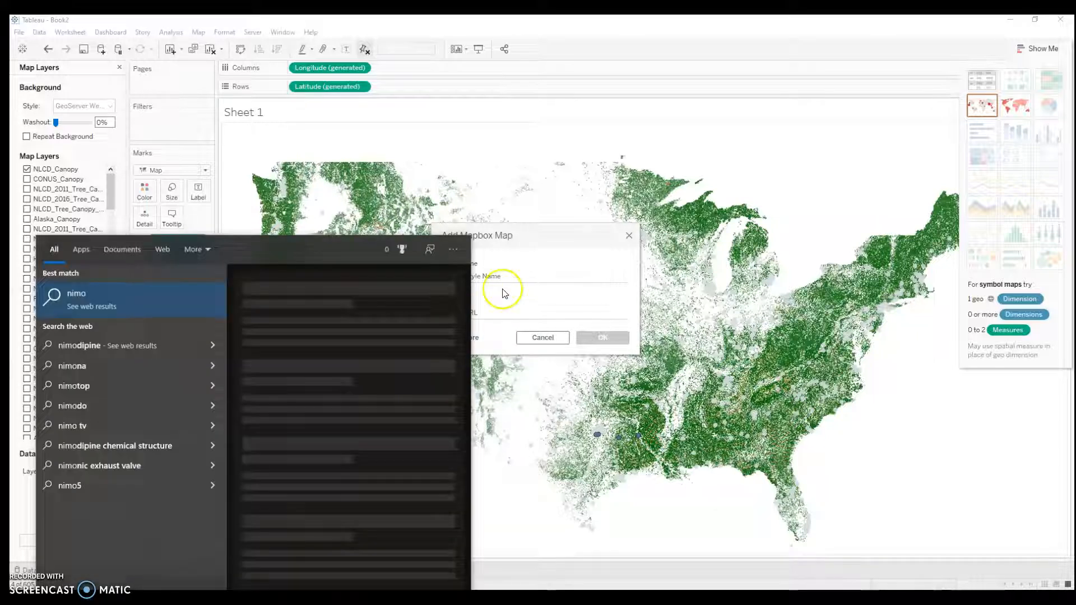
{"action": "left_click", "coordinate": [501, 283]}
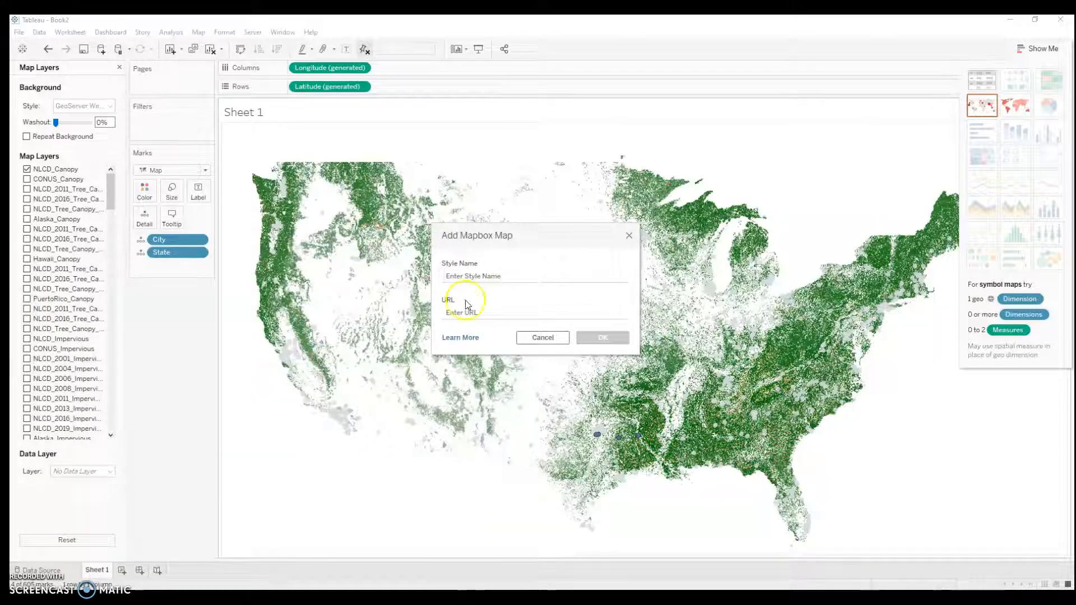
Step: Name the Mapbox style Minimo, paste the copied style URL, and add it as the background map
{"action": "left_click", "coordinate": [464, 277]}
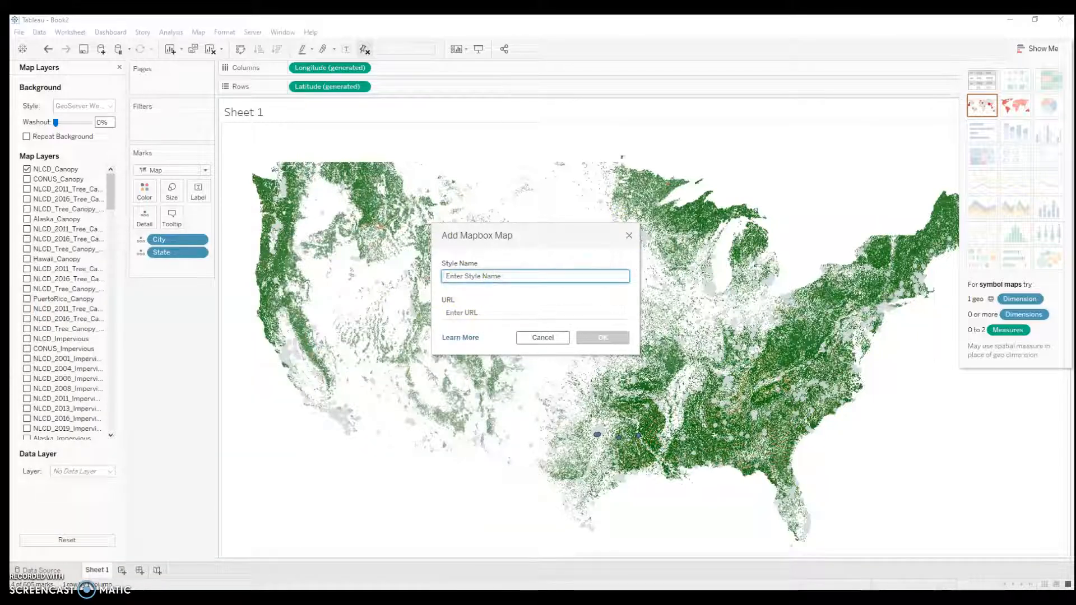
{"action": "type", "text": "Minimo"}
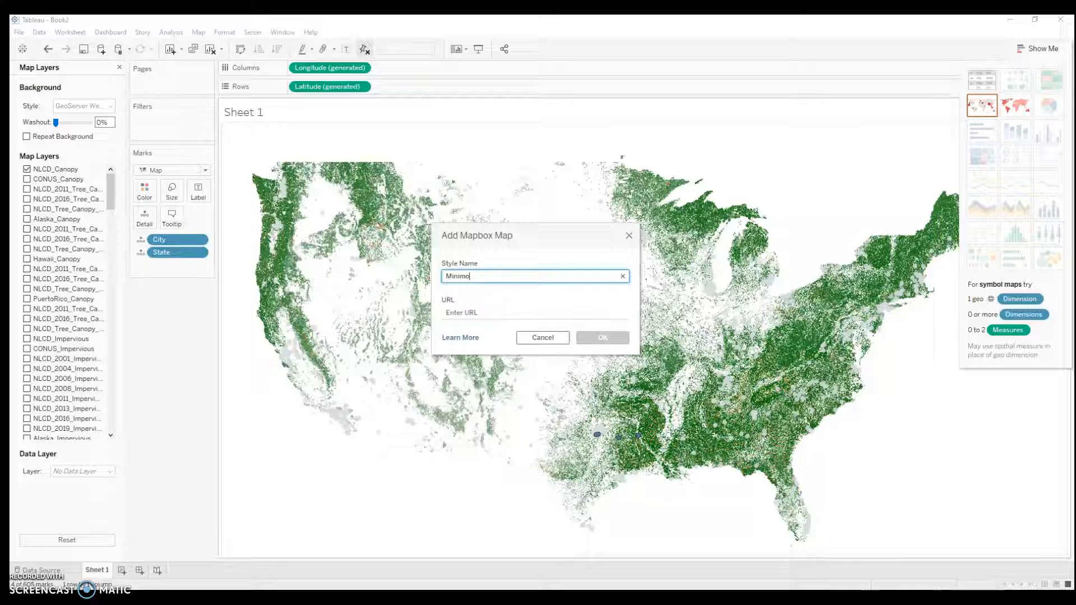
{"action": "left_click", "coordinate": [467, 313]}
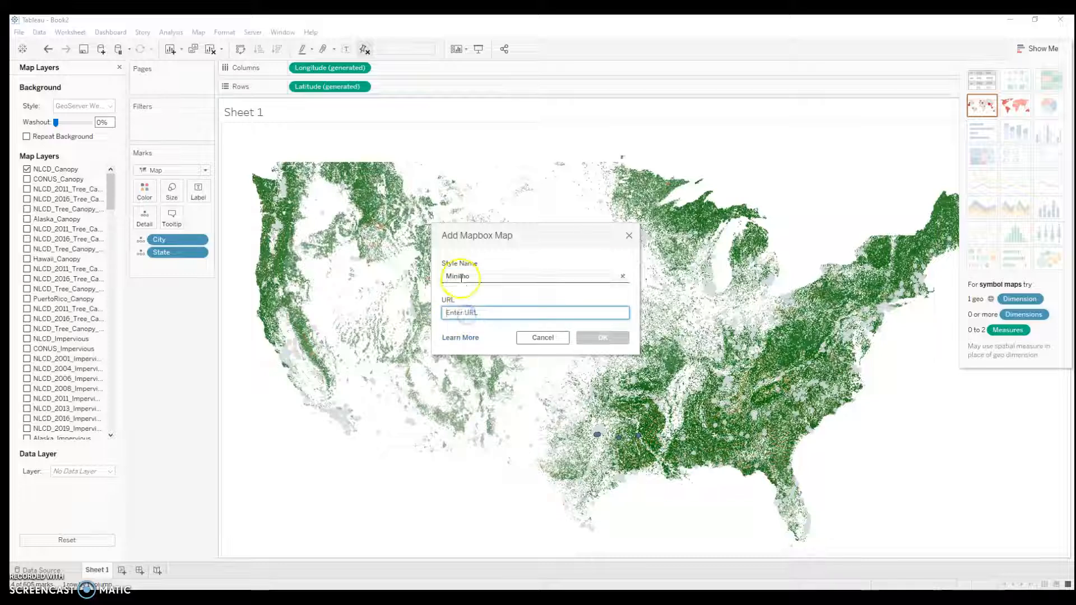
{"action": "key", "text": "ctrl+v"}
{"action": "left_click", "coordinate": [601, 338]}
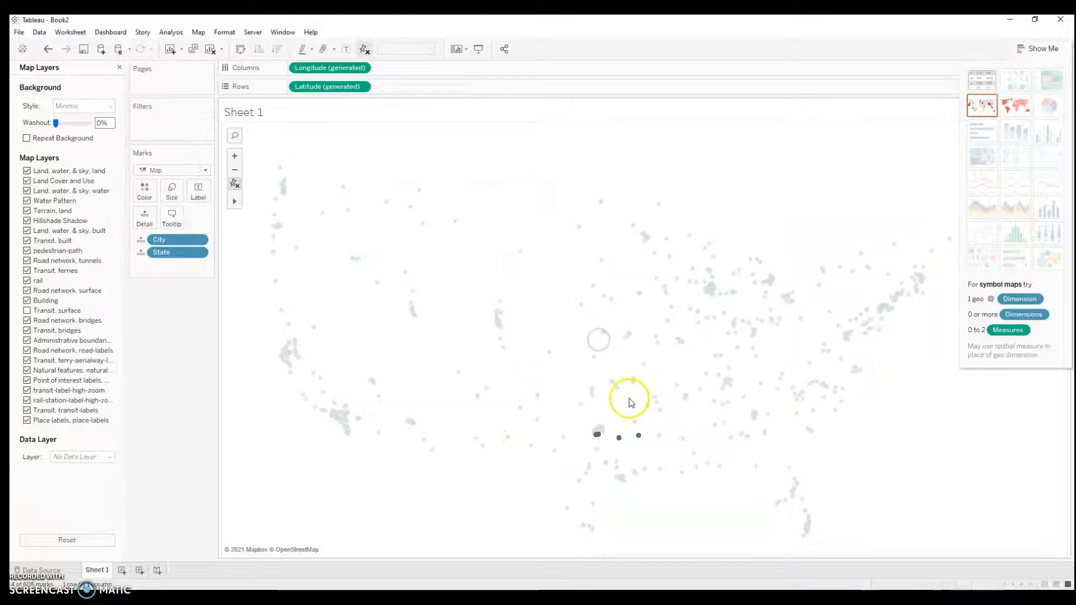
Step: Clear the mark selection and examine the Minimo background map from the United States across the Caribbean to northern South America and back
{"action": "scroll", "coordinate": [800, 422], "scroll_direction": "down", "scroll_amount": 3}
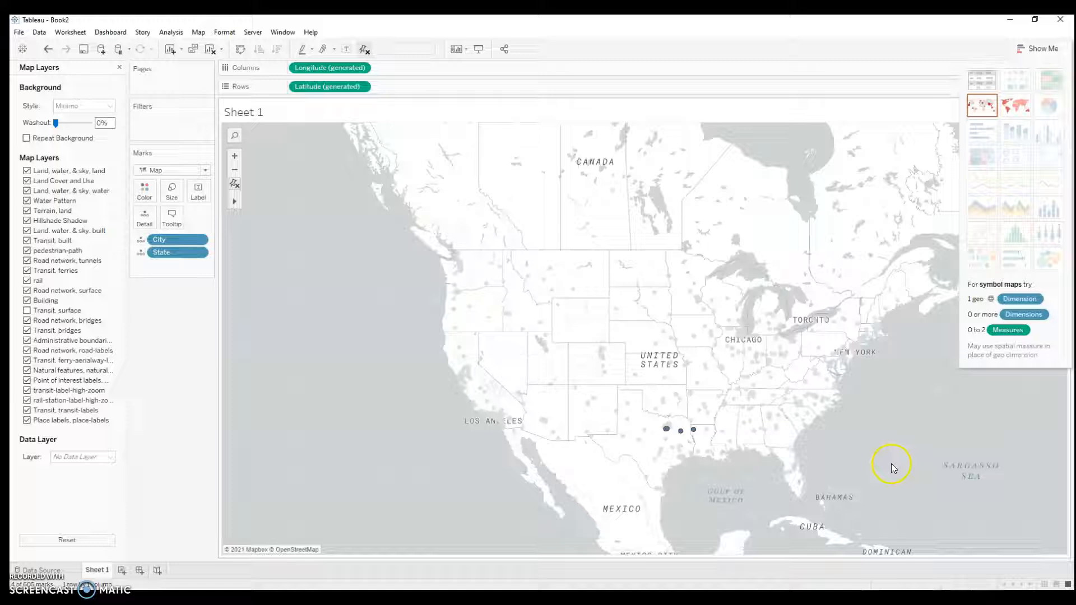
{"action": "left_click_drag", "start_coordinate": [891, 463], "coordinate": [689, 354]}
{"action": "left_click", "coordinate": [765, 457]}
{"action": "left_click_drag", "start_coordinate": [791, 408], "coordinate": [727, 382]}
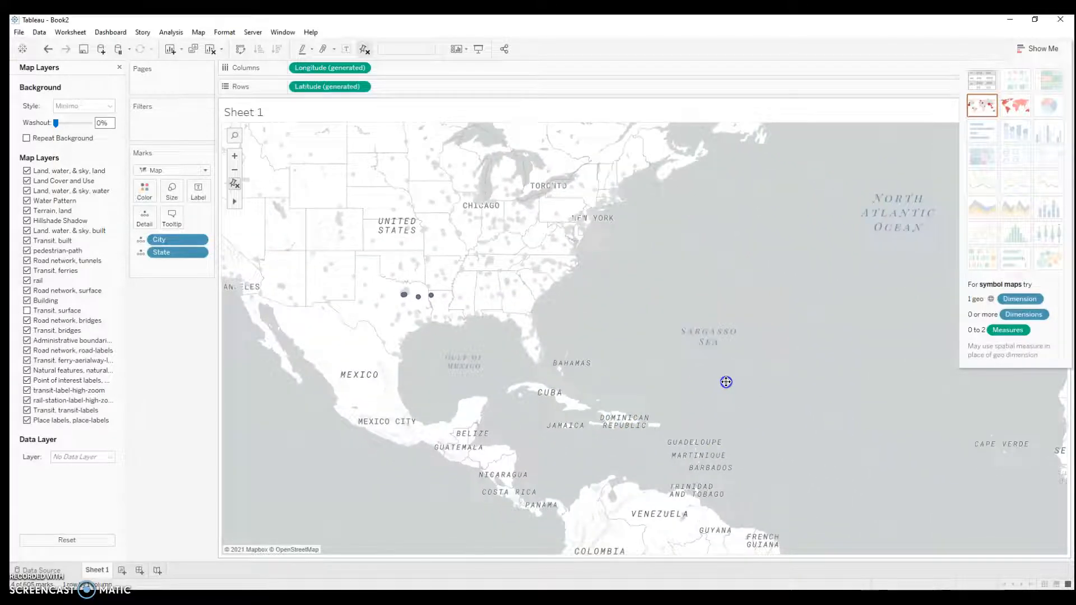
{"action": "double_click", "coordinate": [775, 447]}
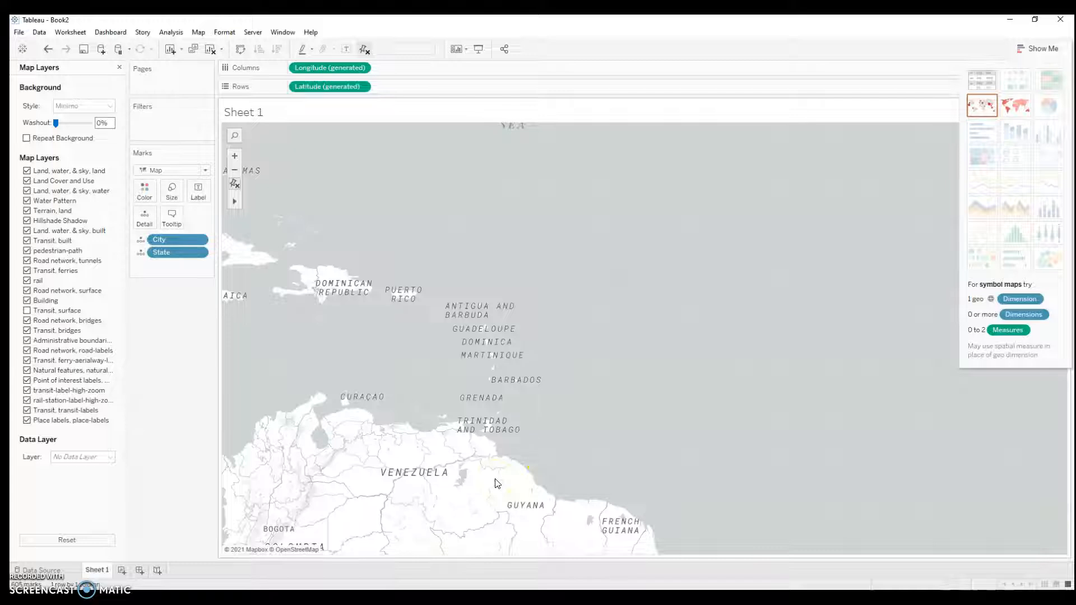
{"action": "left_click_drag", "start_coordinate": [401, 399], "coordinate": [634, 355]}
{"action": "left_click_drag", "start_coordinate": [486, 408], "coordinate": [549, 304]}
{"action": "scroll", "coordinate": [475, 425], "scroll_direction": "down", "scroll_amount": 3}
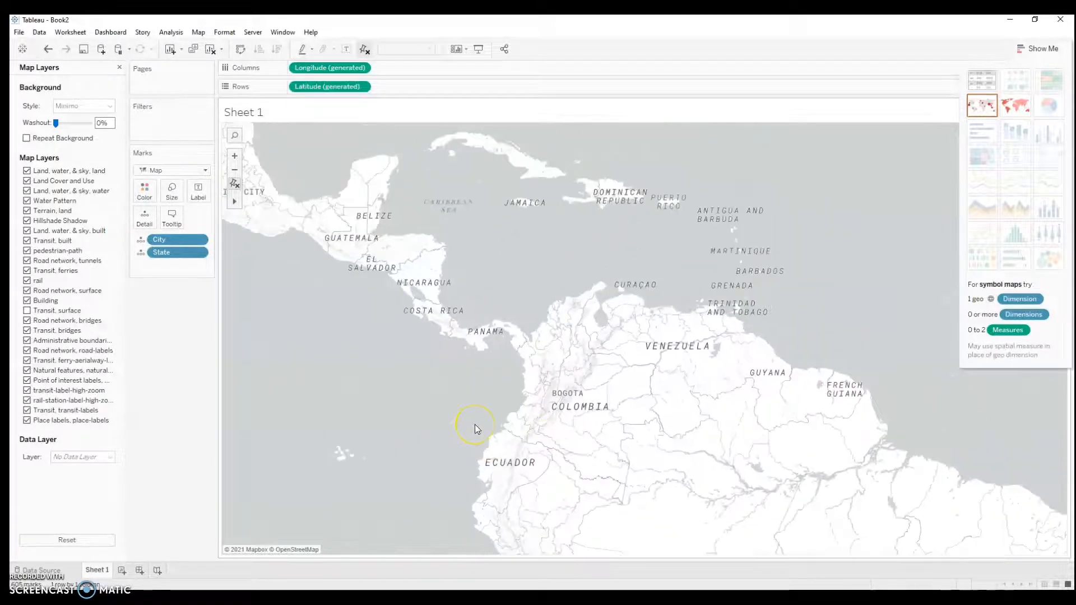
{"action": "left_click_drag", "start_coordinate": [392, 368], "coordinate": [524, 474]}
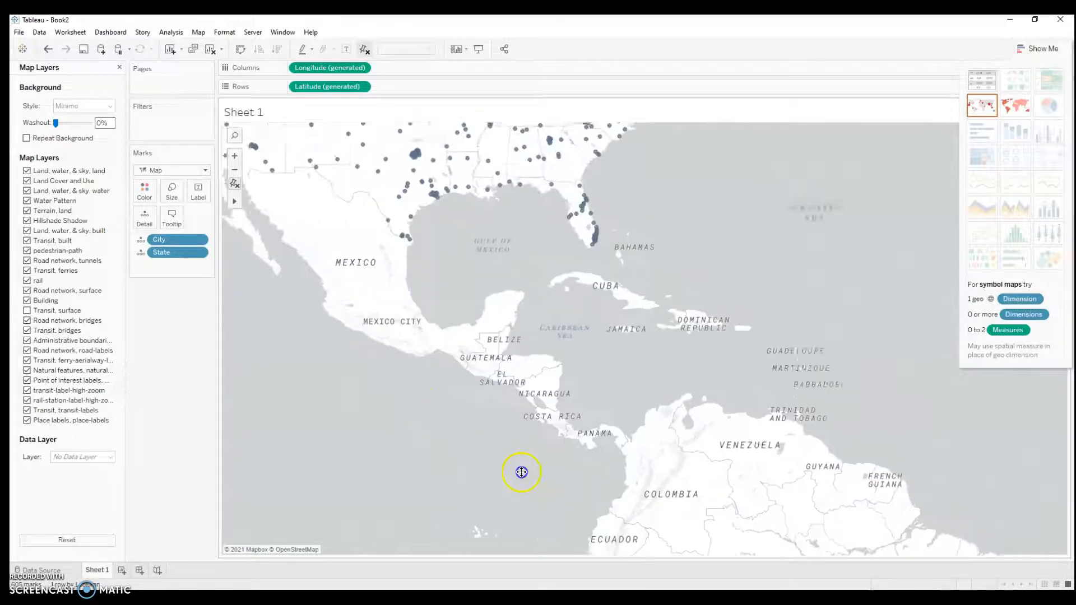
{"action": "left_click_drag", "start_coordinate": [461, 368], "coordinate": [431, 473]}
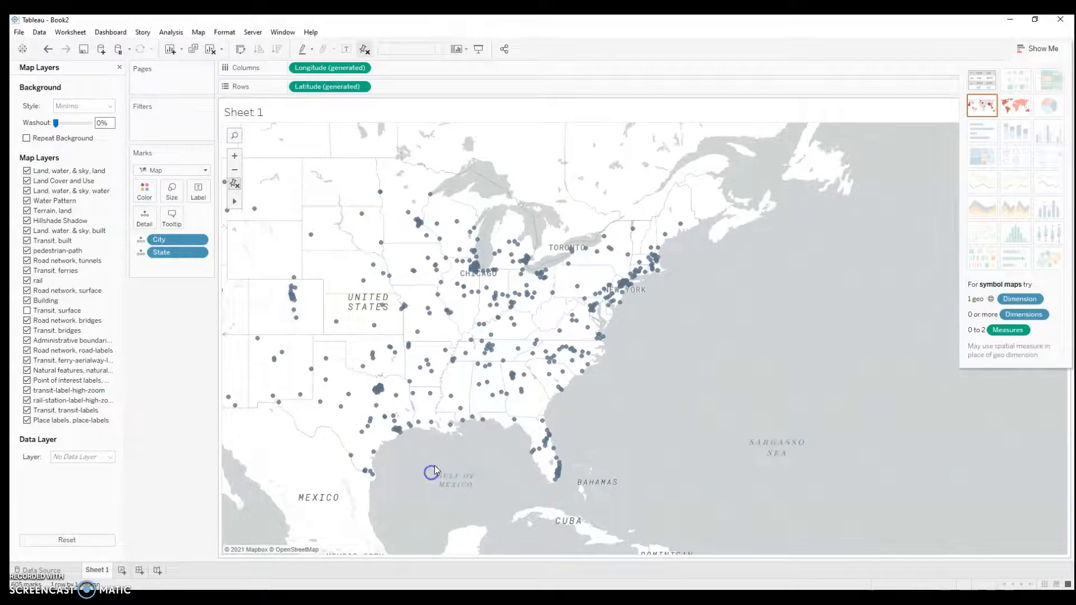
{"action": "left_click", "coordinate": [431, 474]}
{"action": "left_click", "coordinate": [416, 517]}
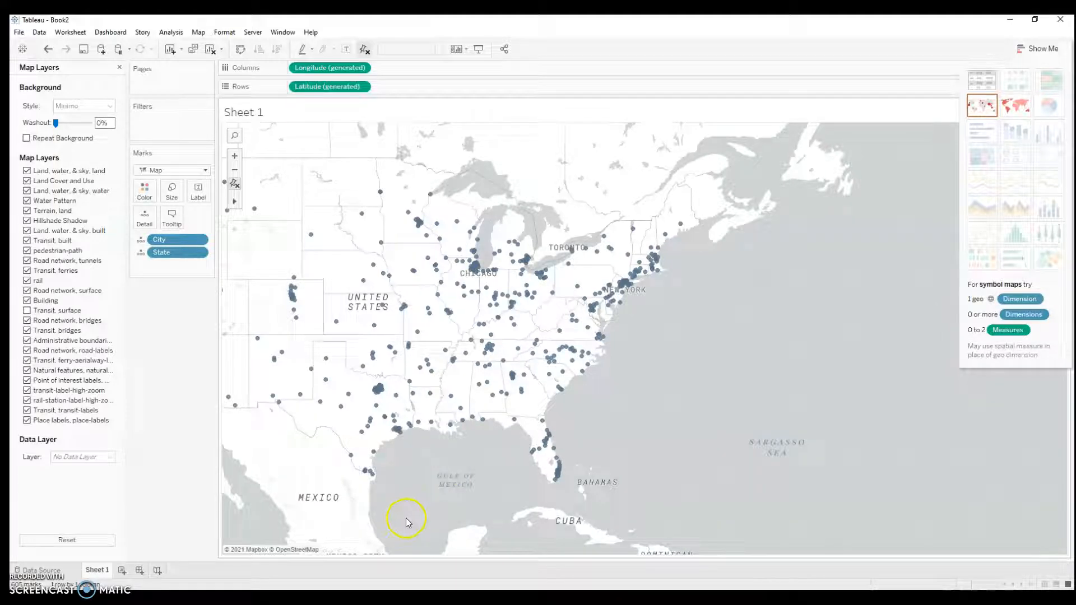